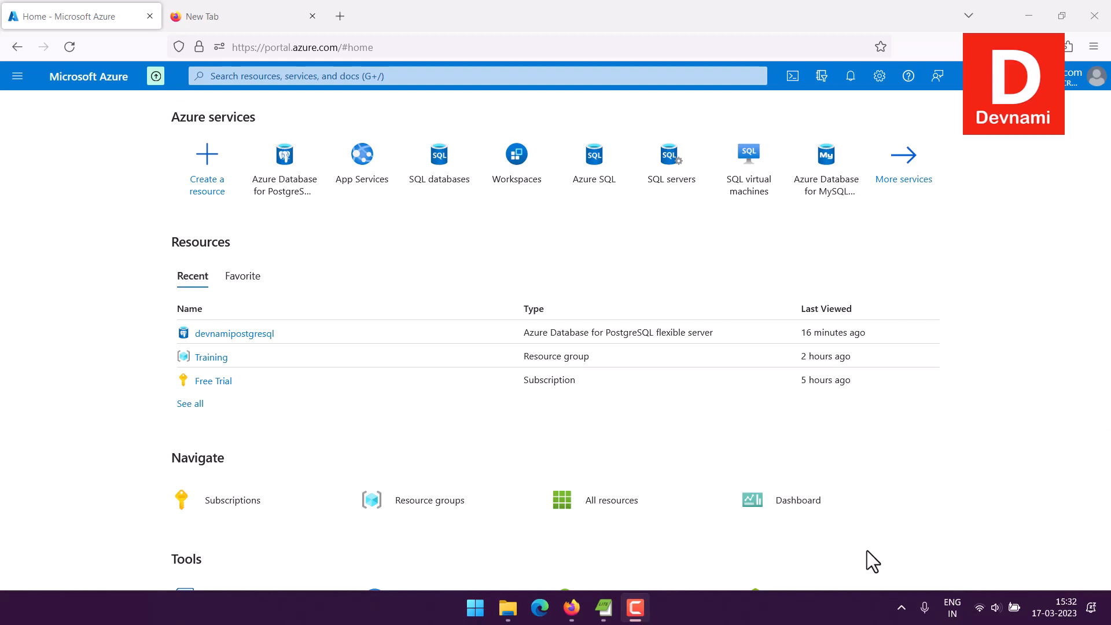
- Open the TablePlus website in the empty browser tab and look over the databases it supports
click(209, 18)
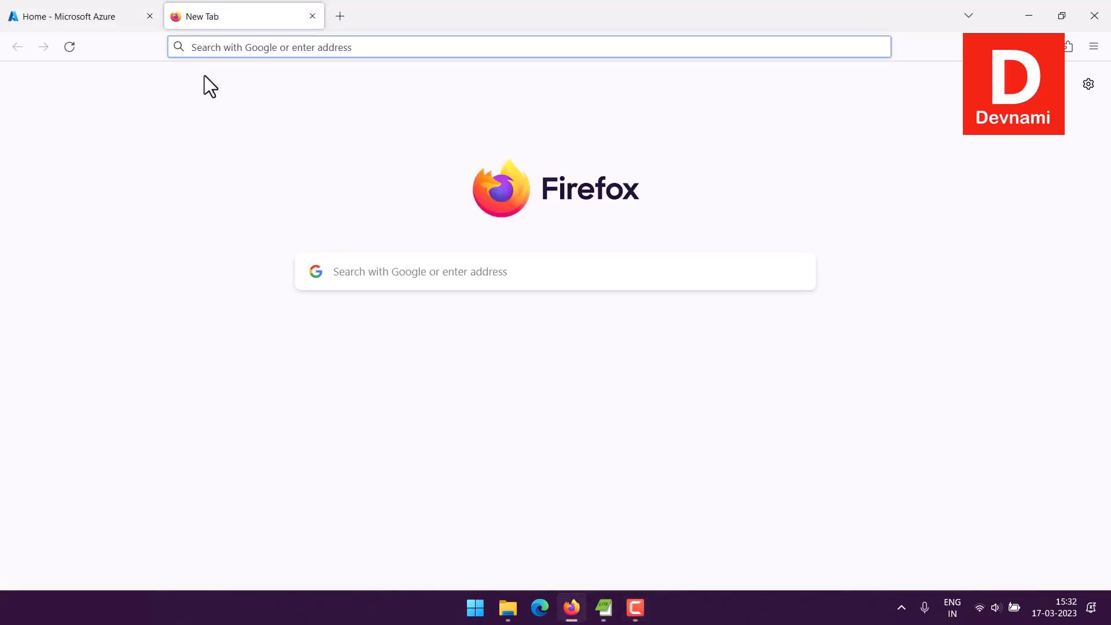
text(tableplus)
key(Return)
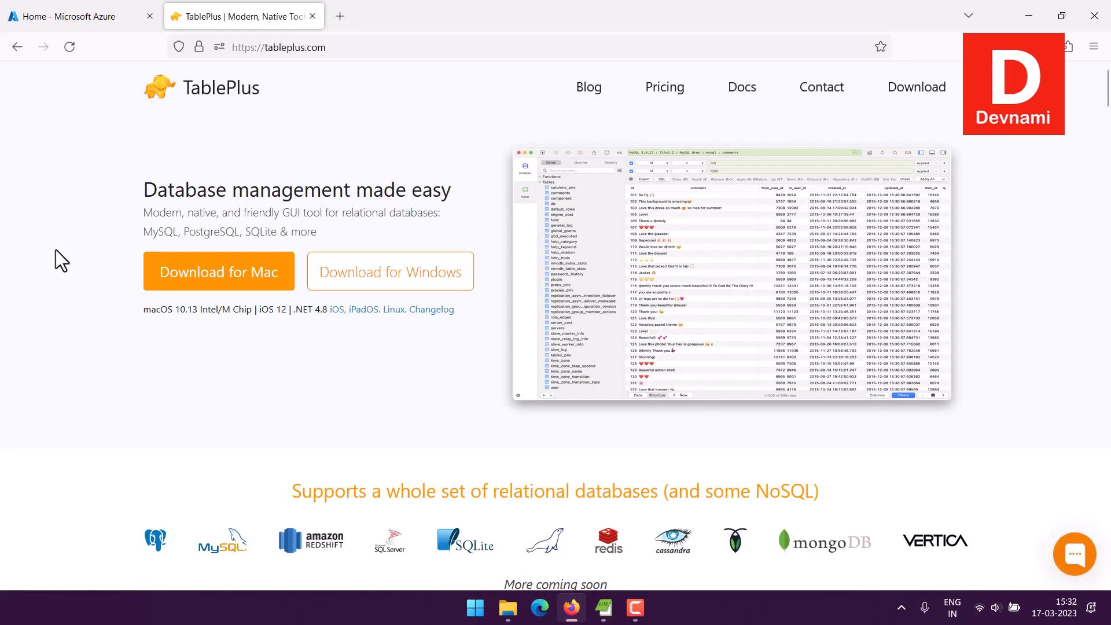
scroll(102, 287, down, 5)
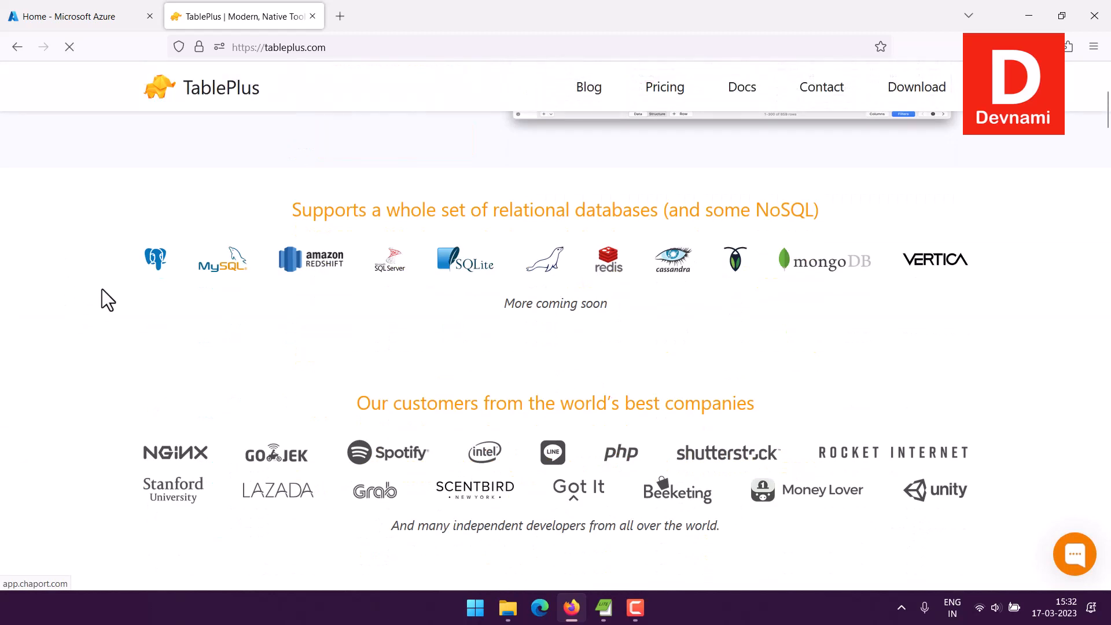
- Return to the Azure portal and open Azure Database for PostgreSQL servers from the Databases category of all services
click(89, 23)
click(27, 83)
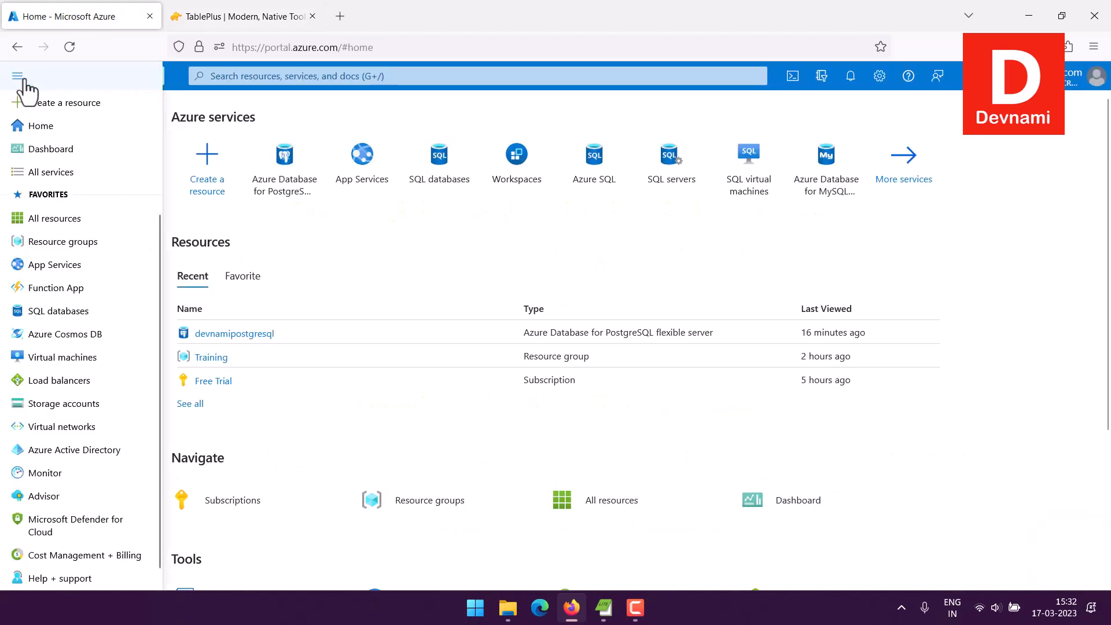
click(35, 171)
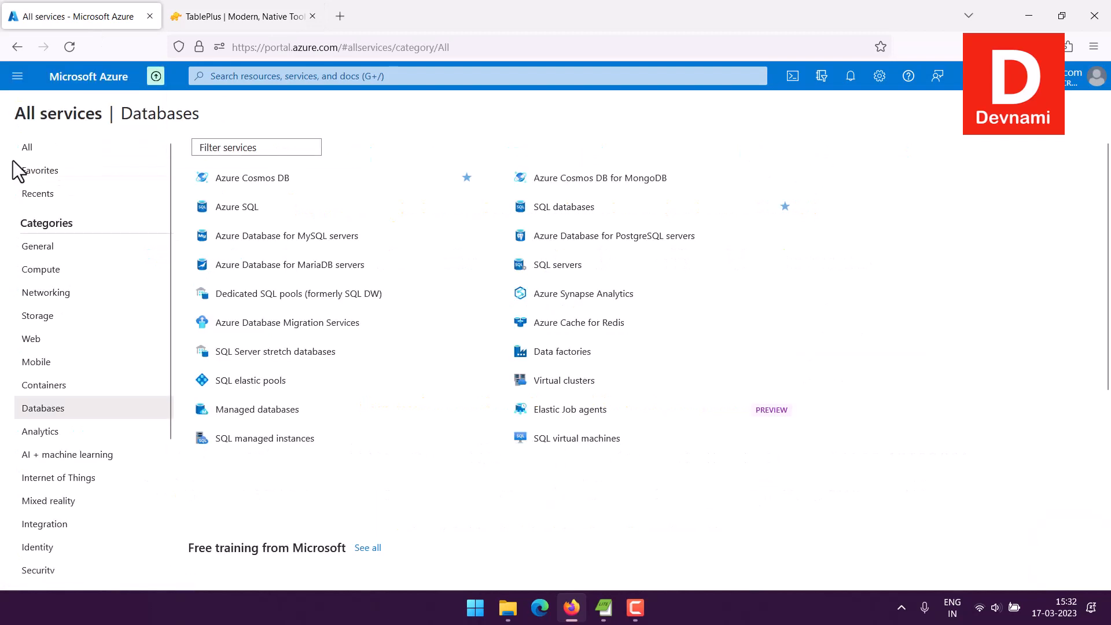
click(63, 408)
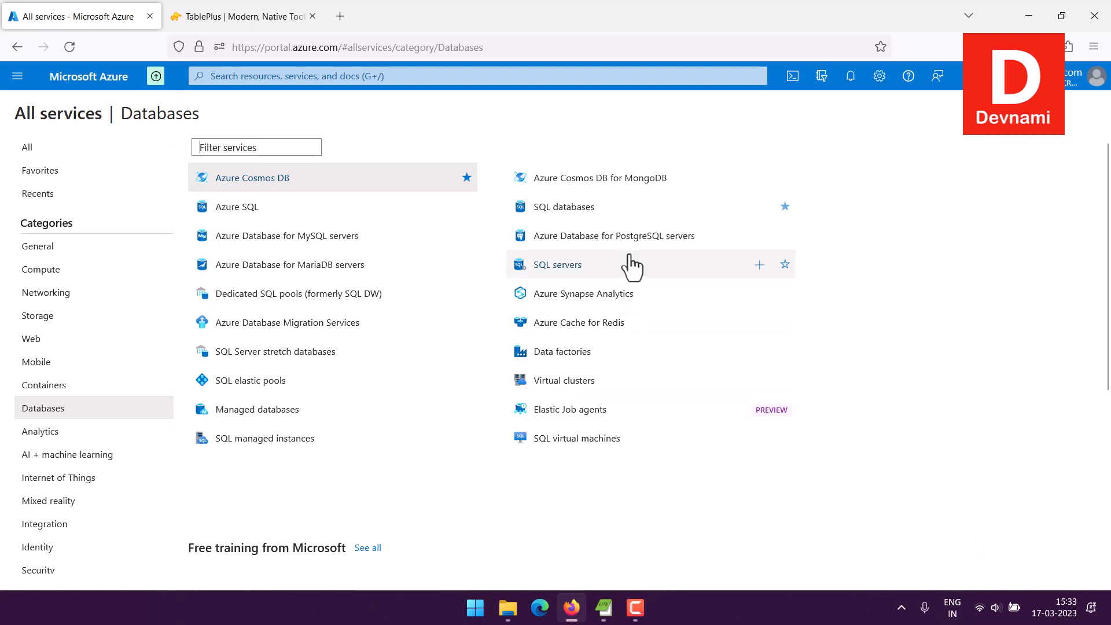
click(611, 237)
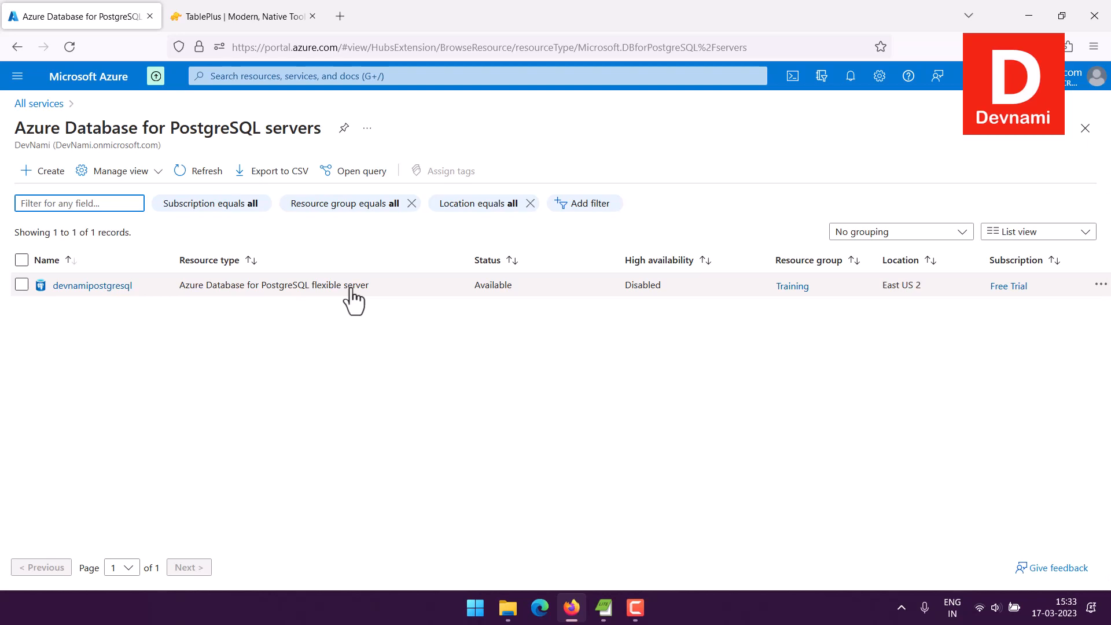
- Start creating a PostgreSQL server and compare the Flexible server, Single server and Azure Arc enabled server deployment options
click(28, 172)
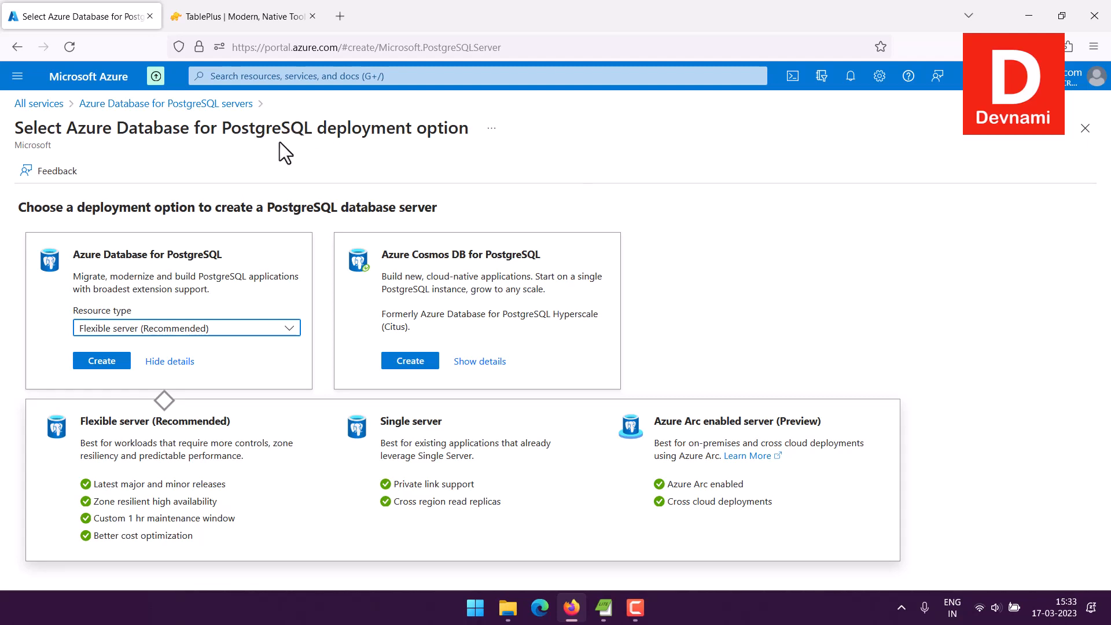
click(134, 264)
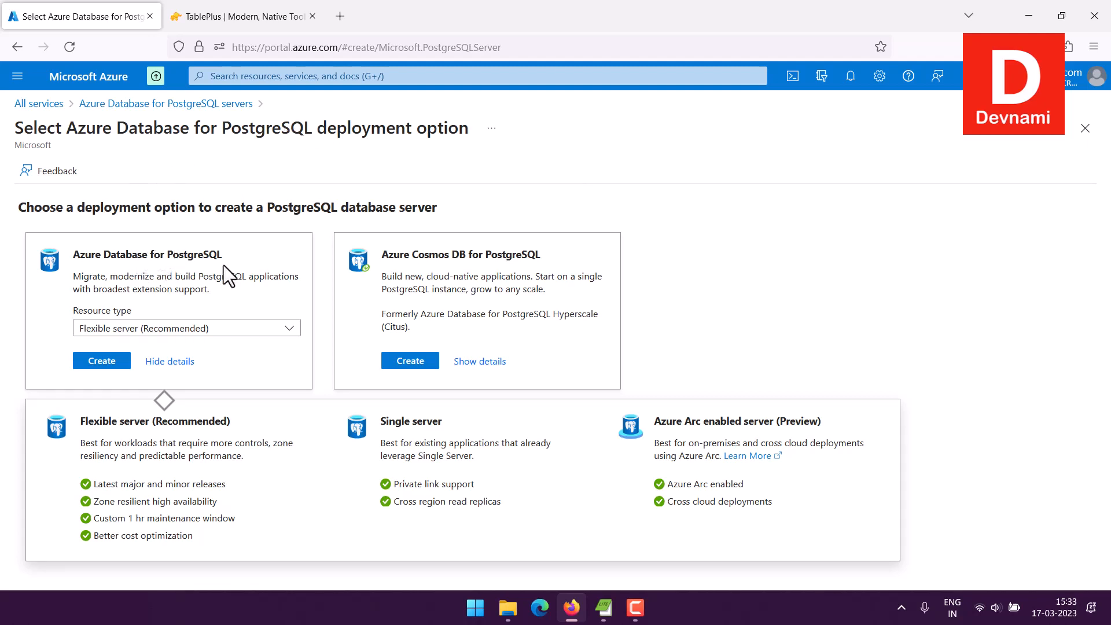
drag(88, 421, 255, 446)
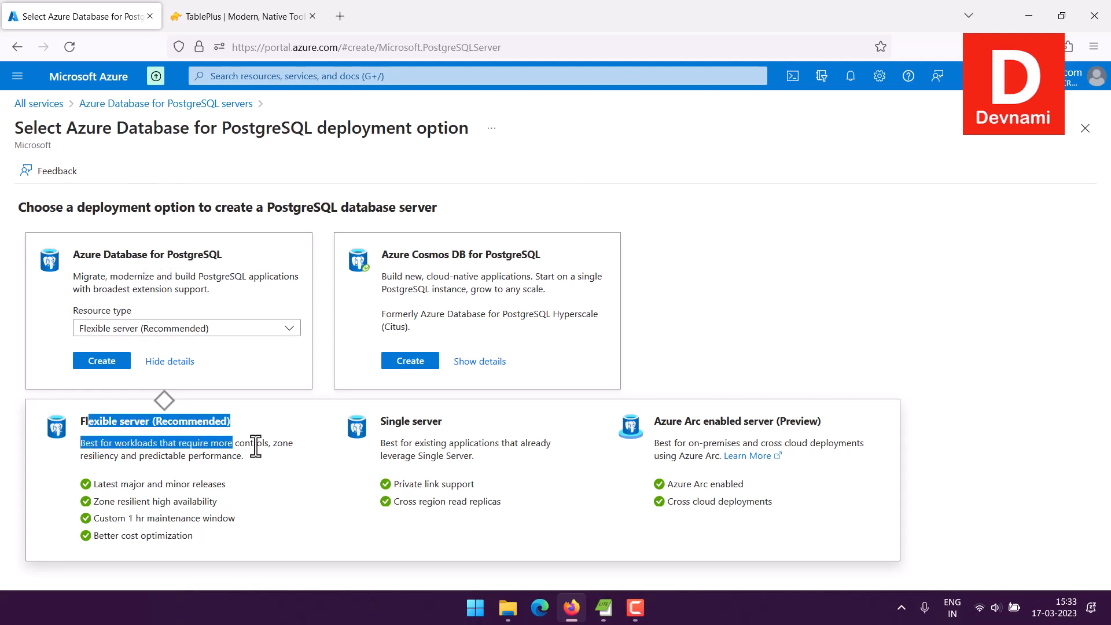
click(281, 471)
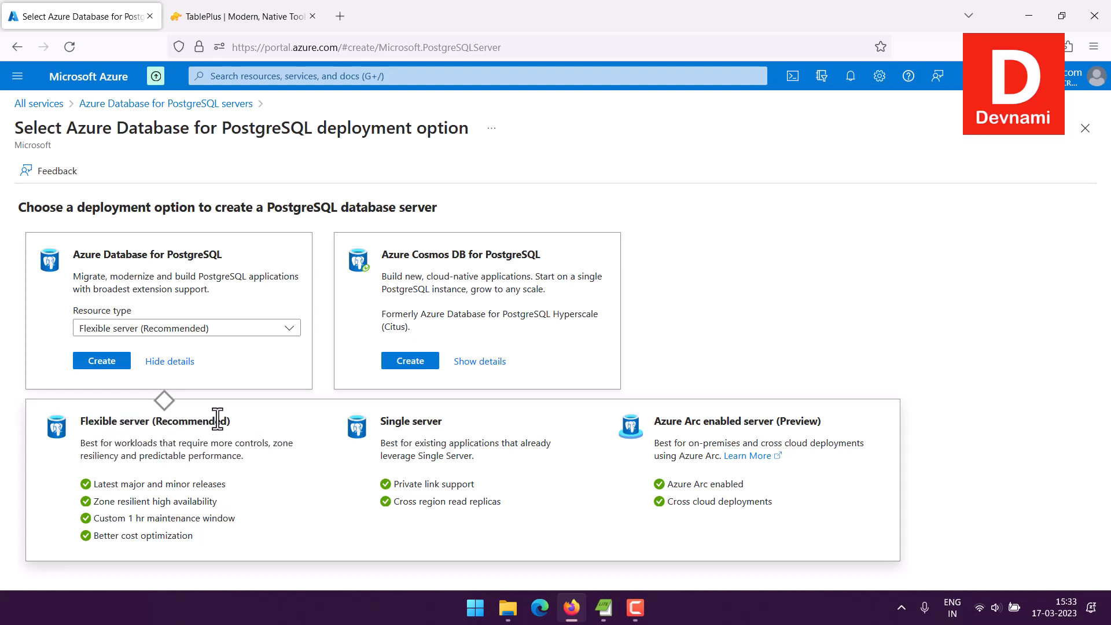
drag(381, 422, 426, 422)
click(463, 420)
drag(722, 426, 822, 424)
drag(822, 423, 701, 420)
click(701, 420)
- Open the Flexible server creation form and check the subscription and resource group choices
click(99, 361)
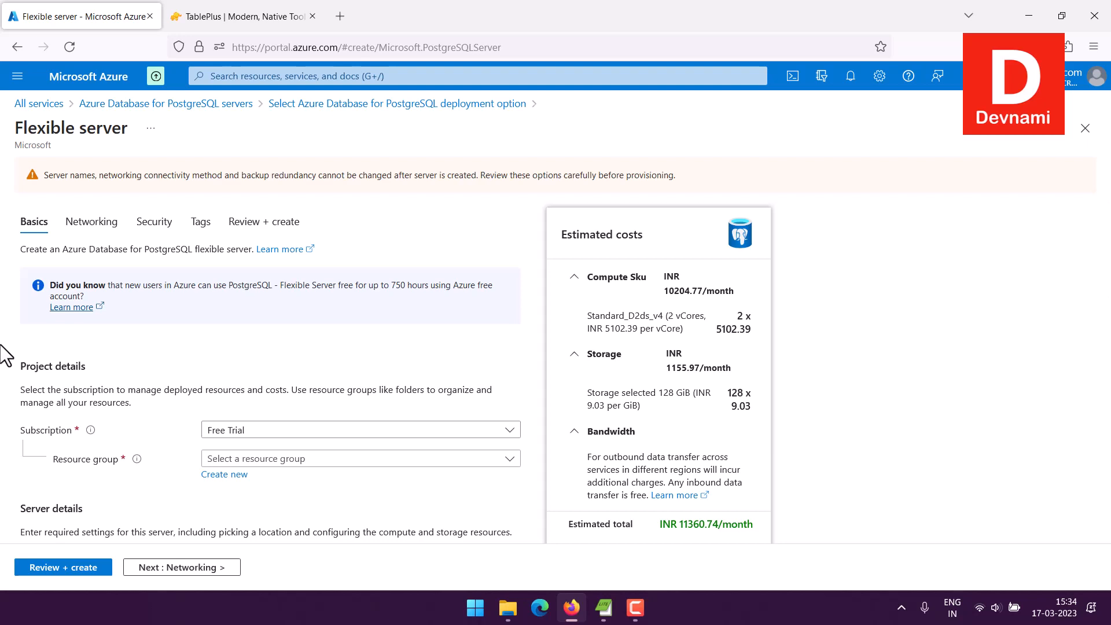
scroll(7, 354, down, 3)
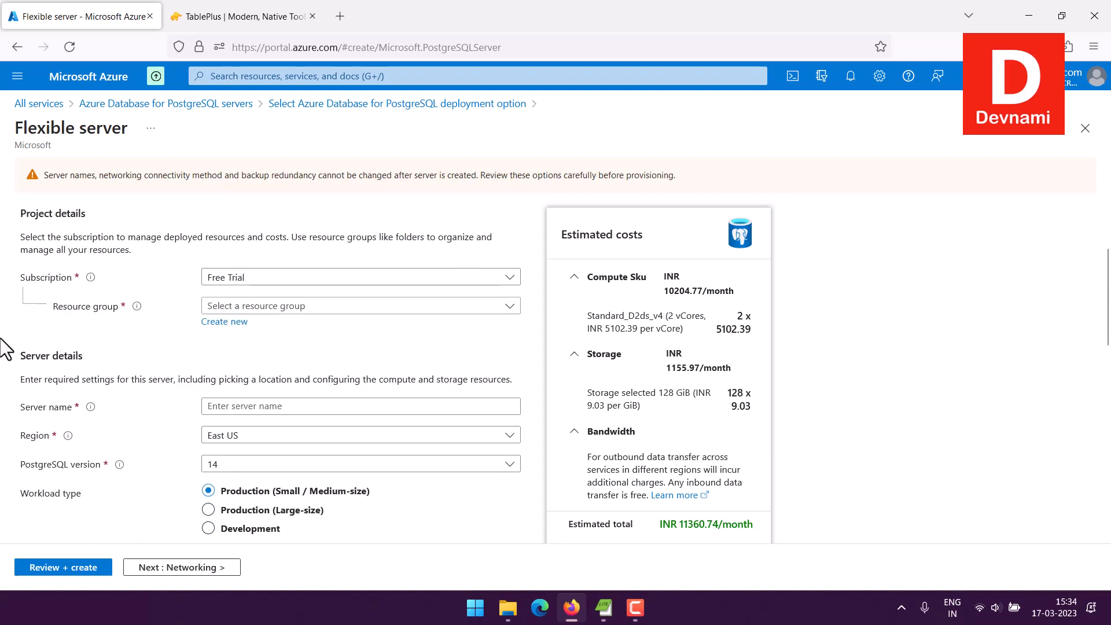
click(216, 281)
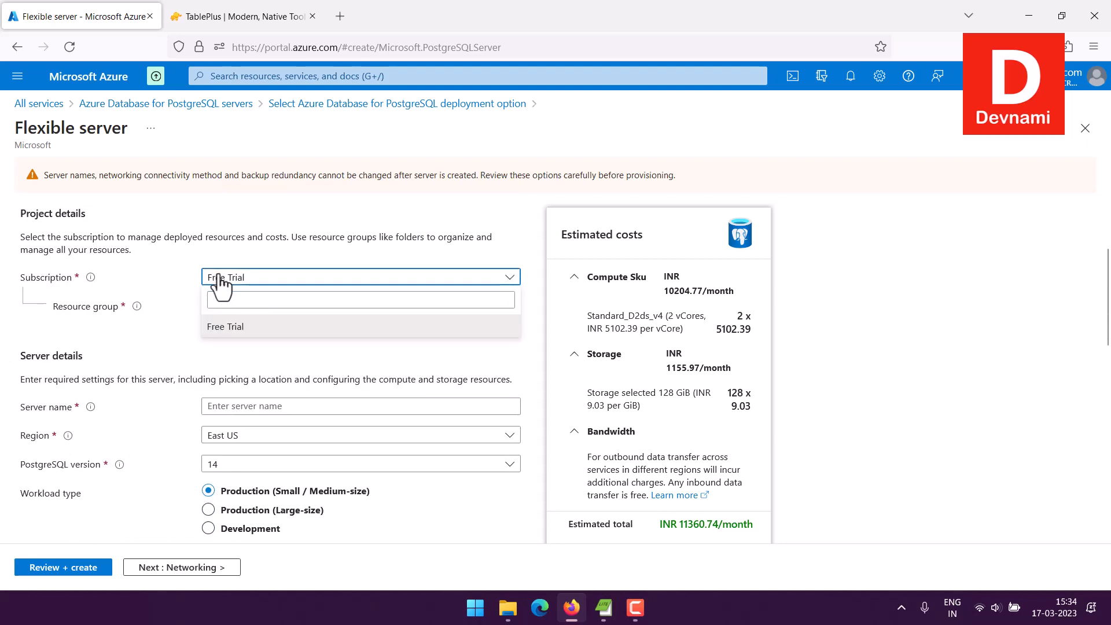
click(218, 280)
click(264, 307)
click(144, 345)
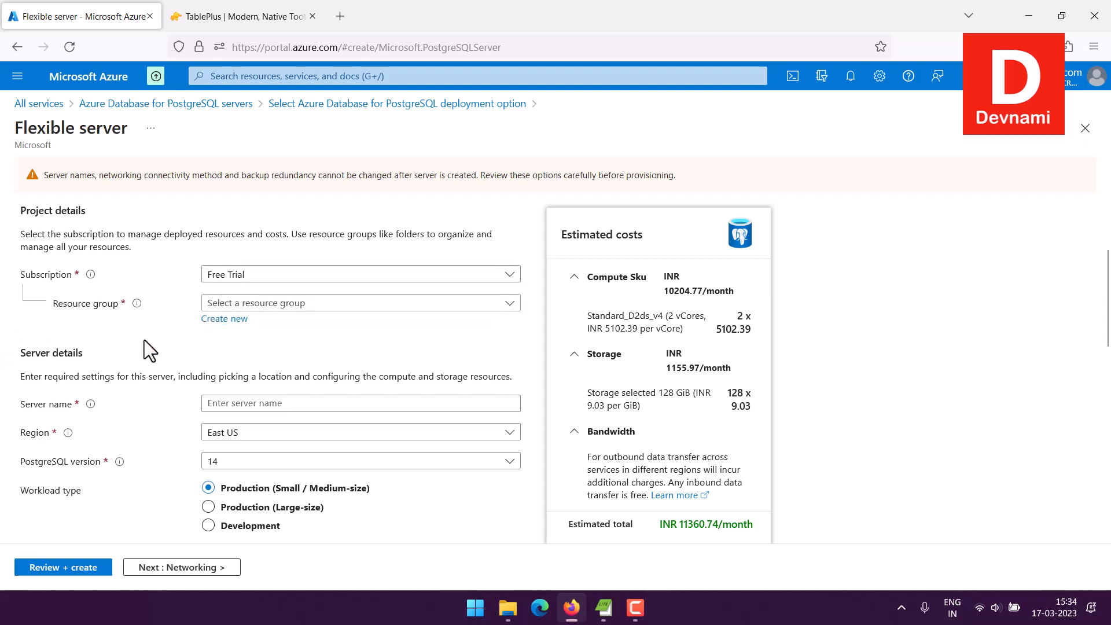
- Enter zsdgre as the new flexible server's name
scroll(144, 339, down, 3)
click(280, 253)
text(z)
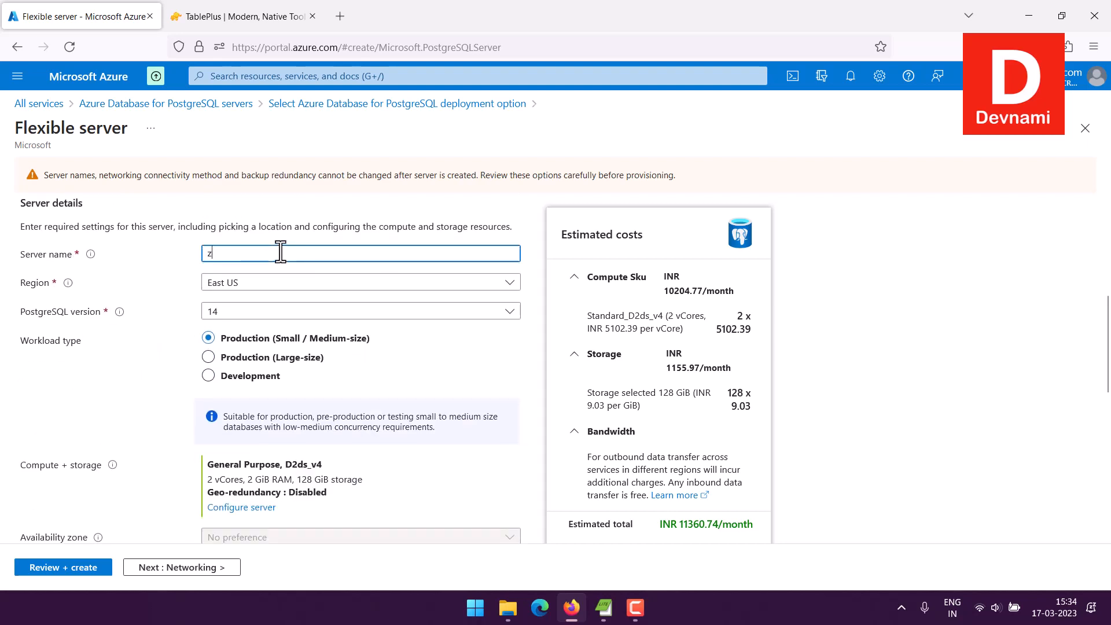
text(sdgre)
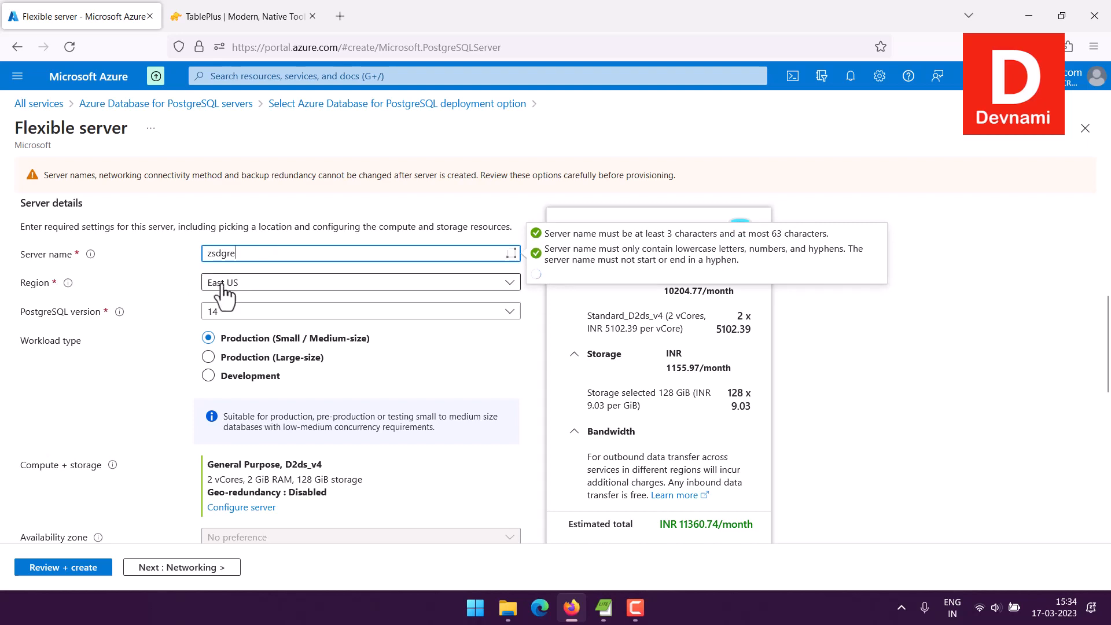
click(60, 323)
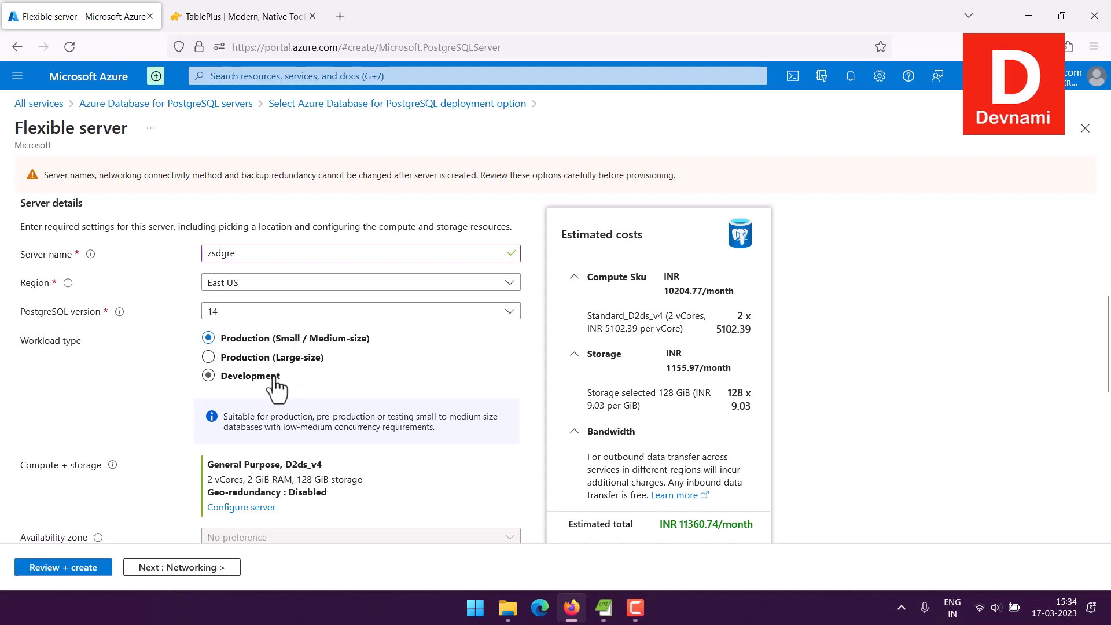
- Try the Production (Large-size) workload type, settle on Development, and check the estimated total cost
click(221, 359)
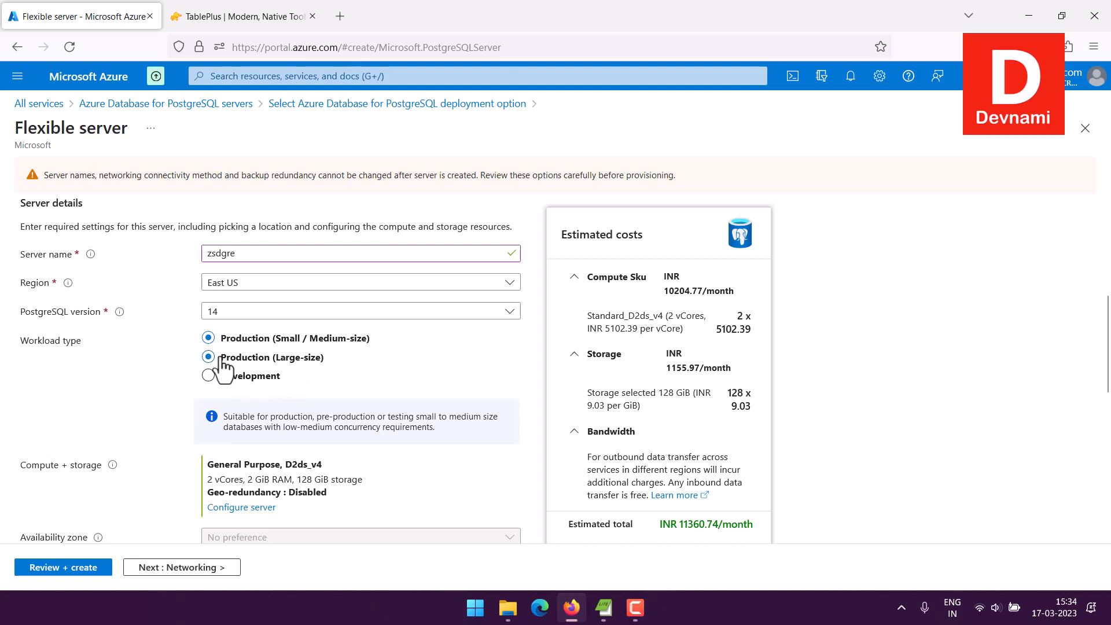
click(280, 371)
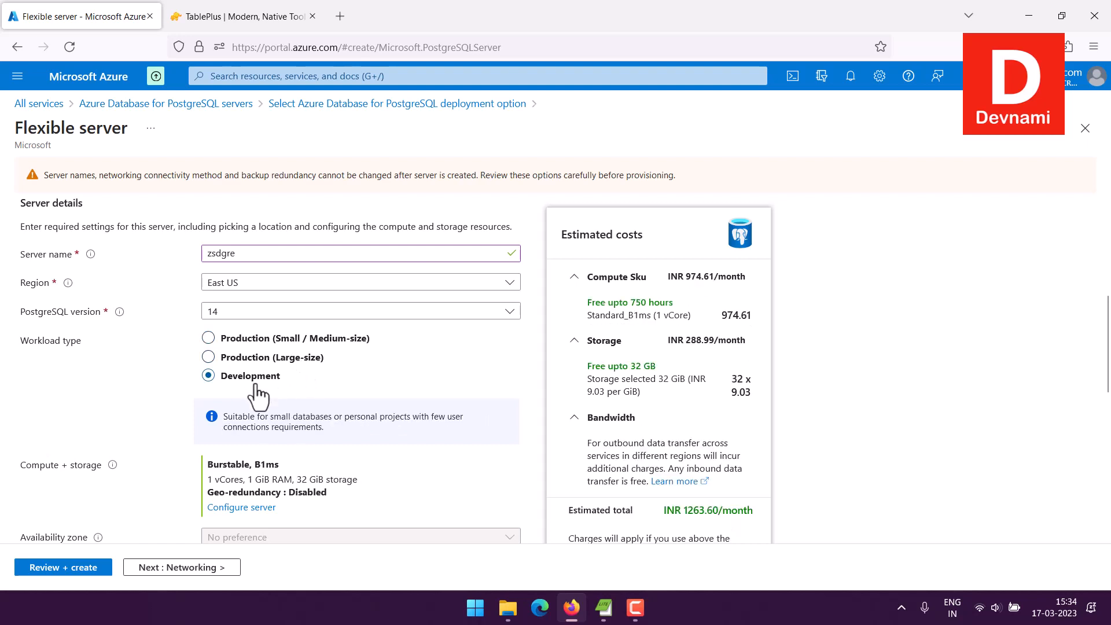
mouse_move(683, 511)
mouse_down()
mouse_move(750, 510)
mouse_move(687, 504)
mouse_up()
click(688, 506)
- Review the regions offered for the new flexible server without changing the selection
click(248, 284)
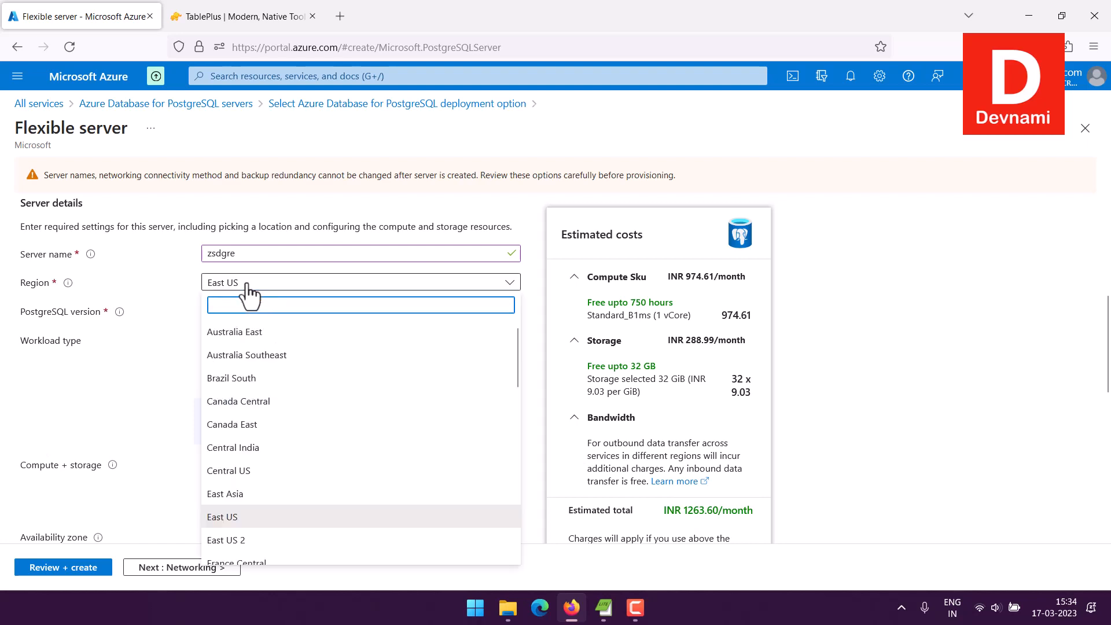
click(172, 291)
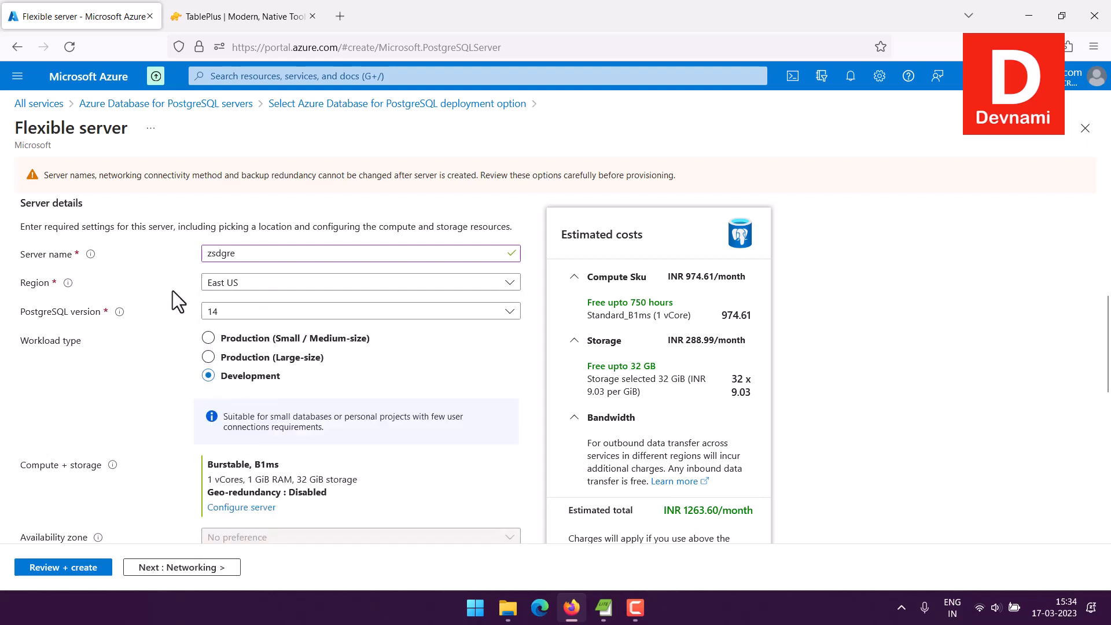
click(248, 284)
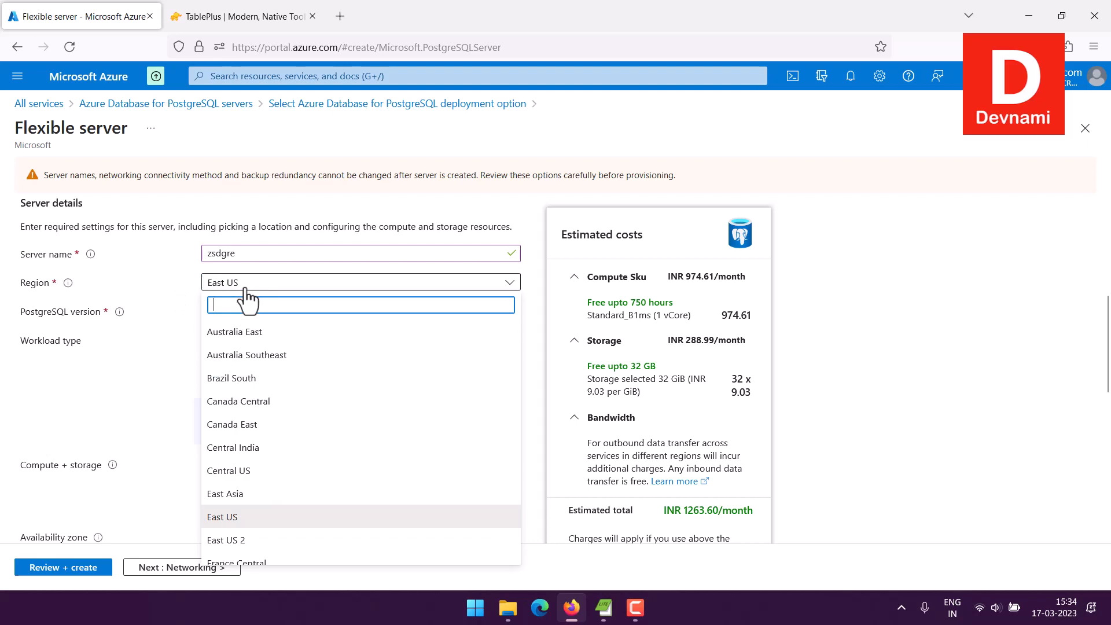
click(185, 286)
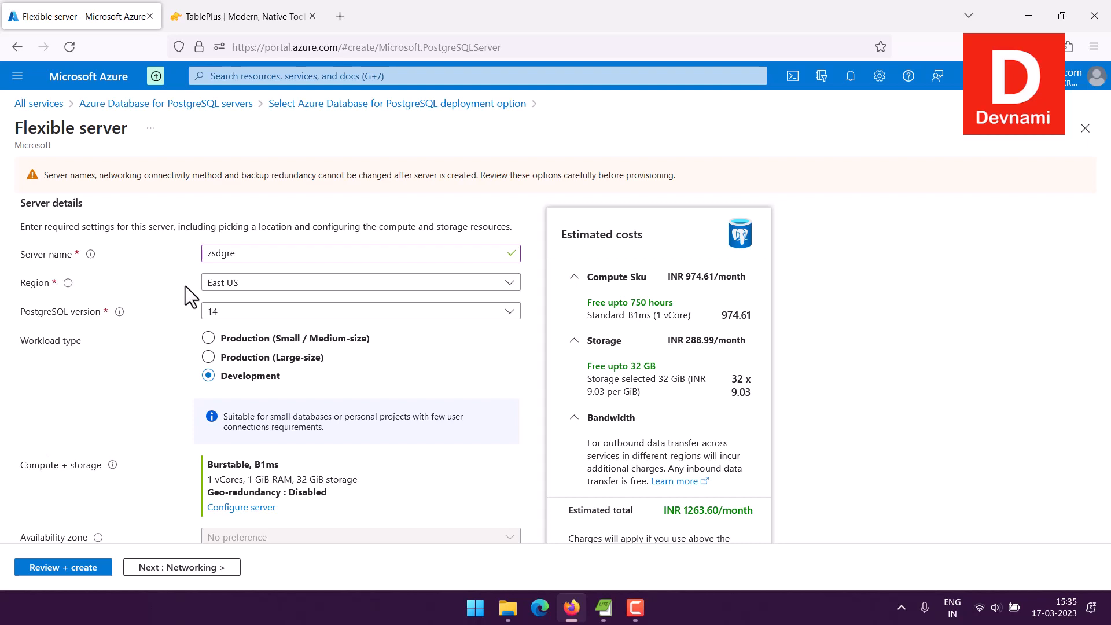
- Examine the compute and storage configuration, availability zone and high availability settings of the new flexible server
scroll(185, 286, down, 3)
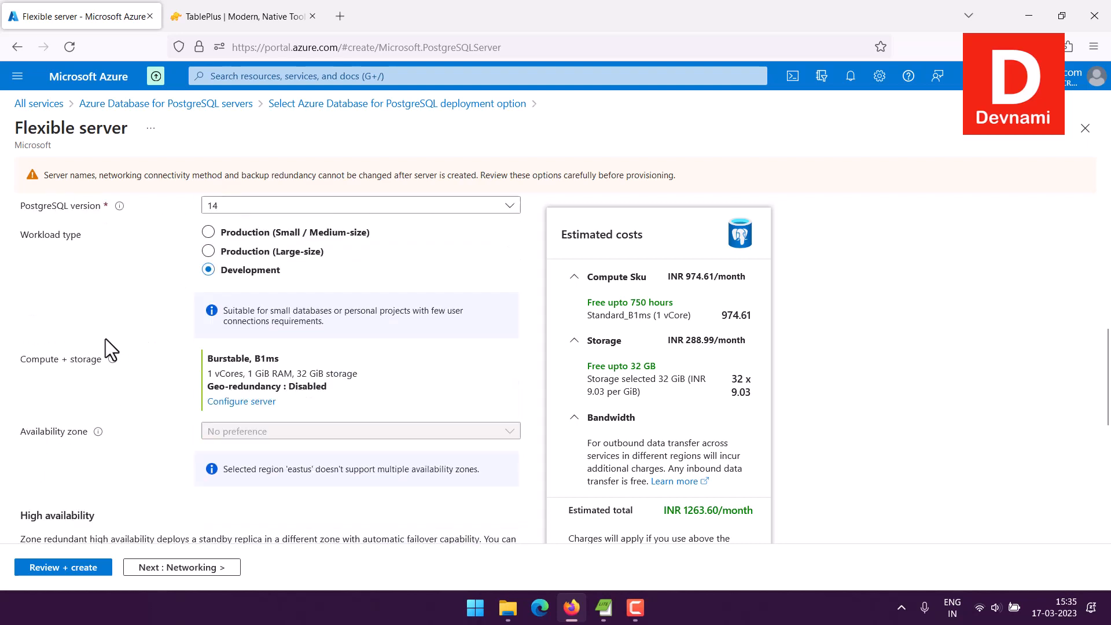
click(85, 314)
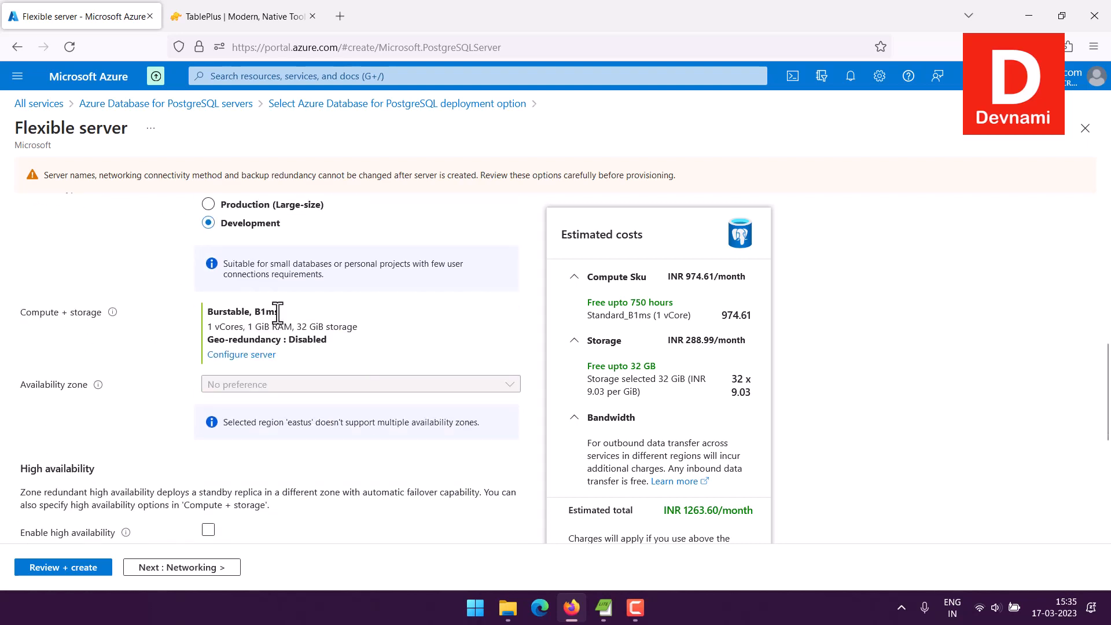
drag(191, 307, 345, 345)
click(347, 349)
drag(270, 327, 335, 350)
click(224, 318)
drag(250, 328, 343, 341)
click(345, 340)
mouse_move(349, 342)
mouse_down()
mouse_move(209, 306)
mouse_move(350, 335)
mouse_up()
click(354, 344)
scroll(3, 340, down, 4)
scroll(3, 340, down, 2)
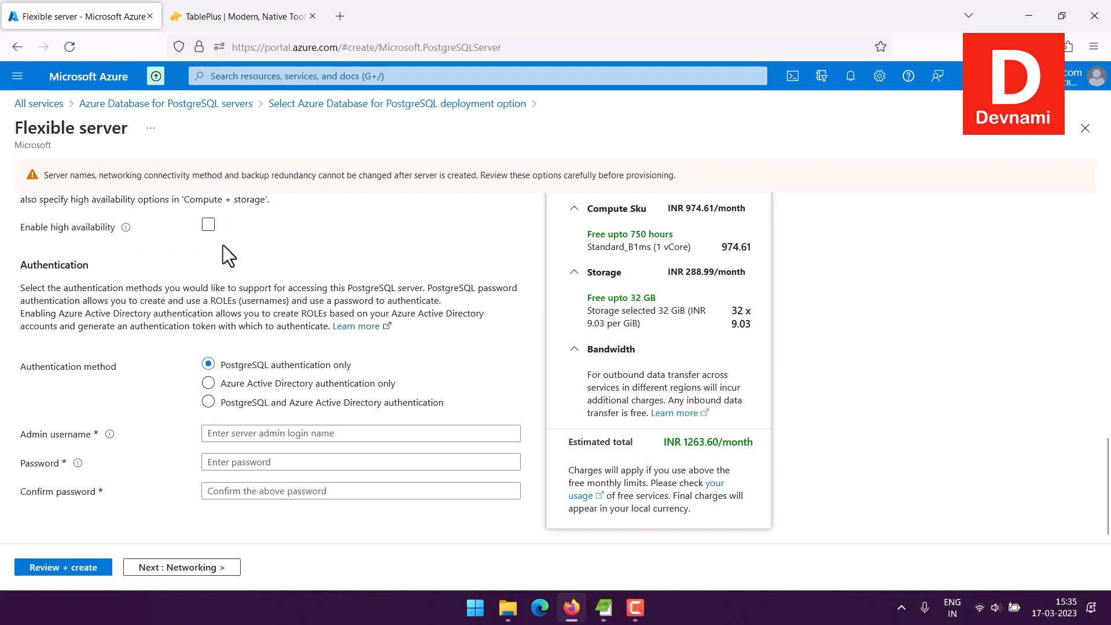
- Examine the authentication methods and the admin username and password fields, leaving the fields empty
drag(15, 273, 116, 262)
click(116, 263)
click(273, 433)
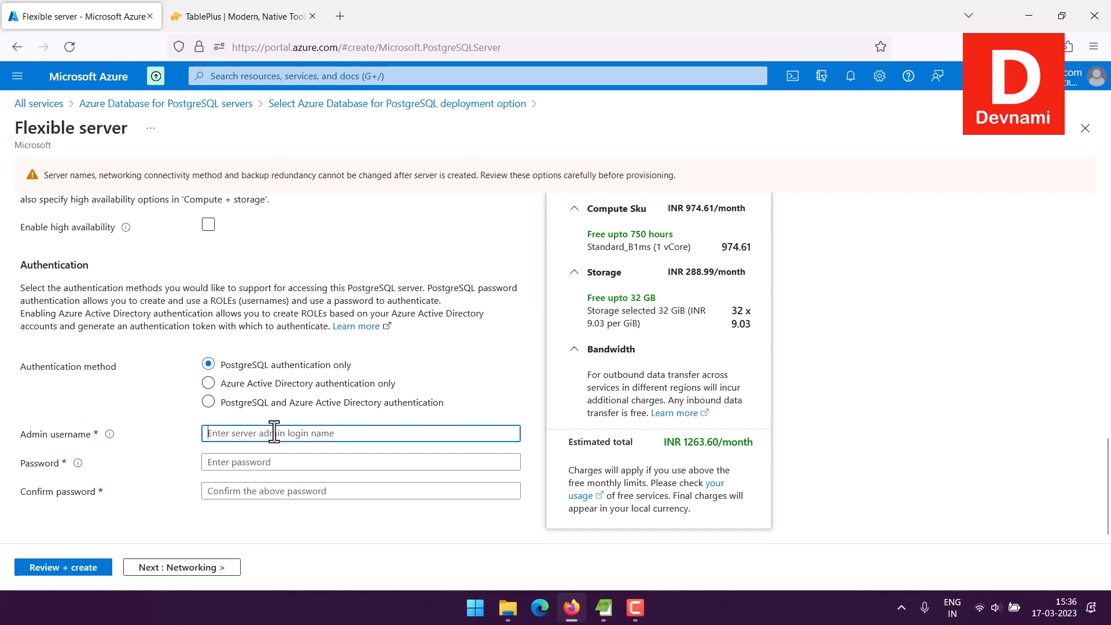
click(269, 461)
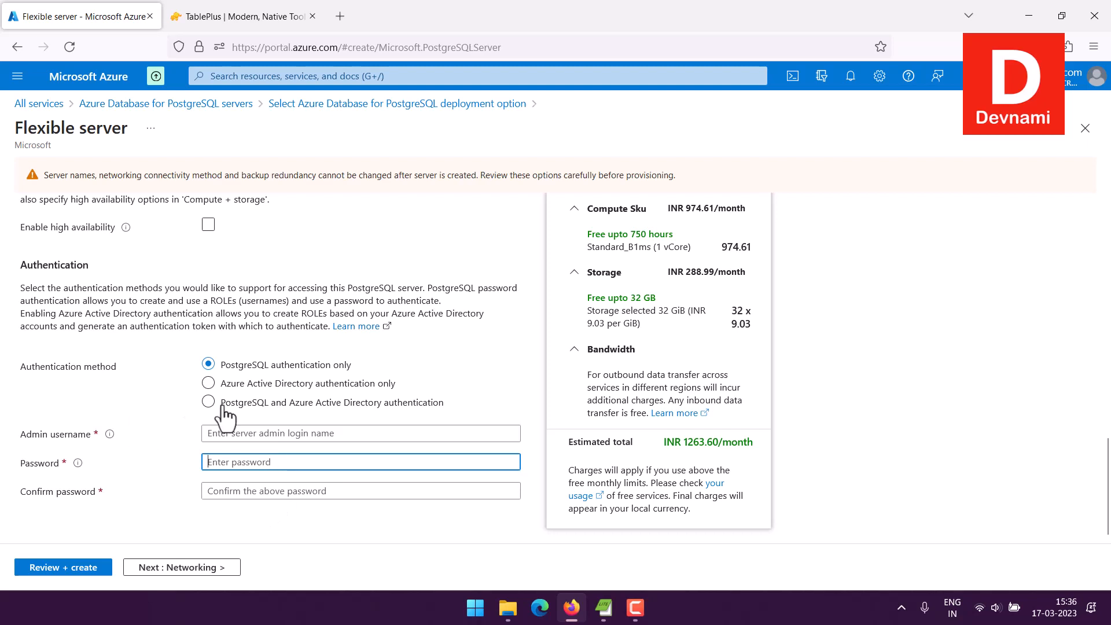
- Abandon the flexible server form, discarding the unsaved edits, and return to the PostgreSQL servers list
scroll(156, 401, up, 10)
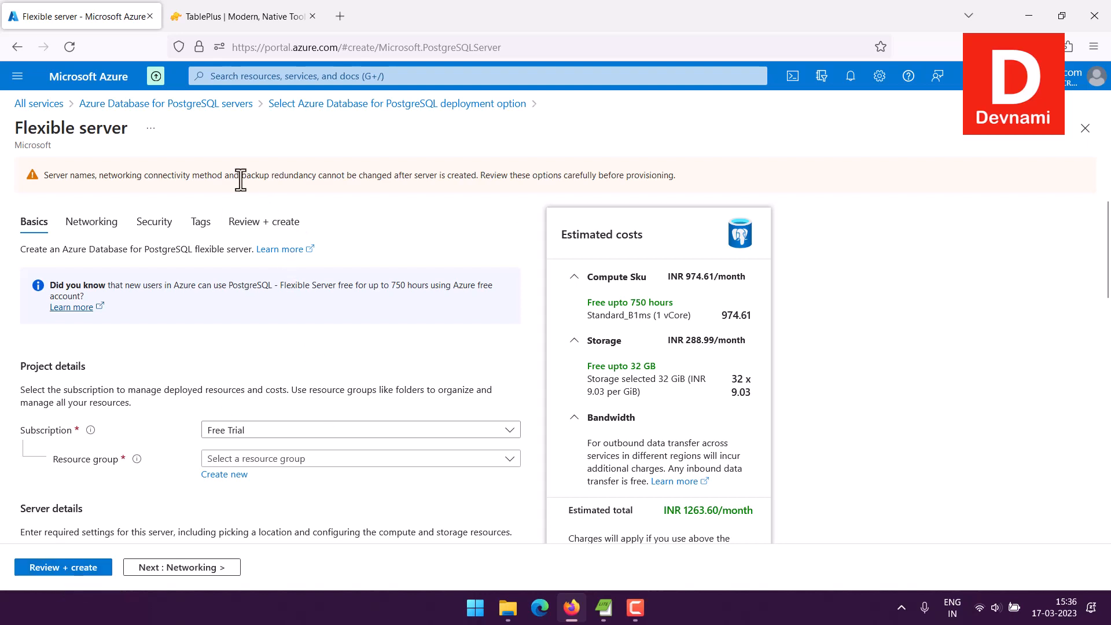
click(191, 104)
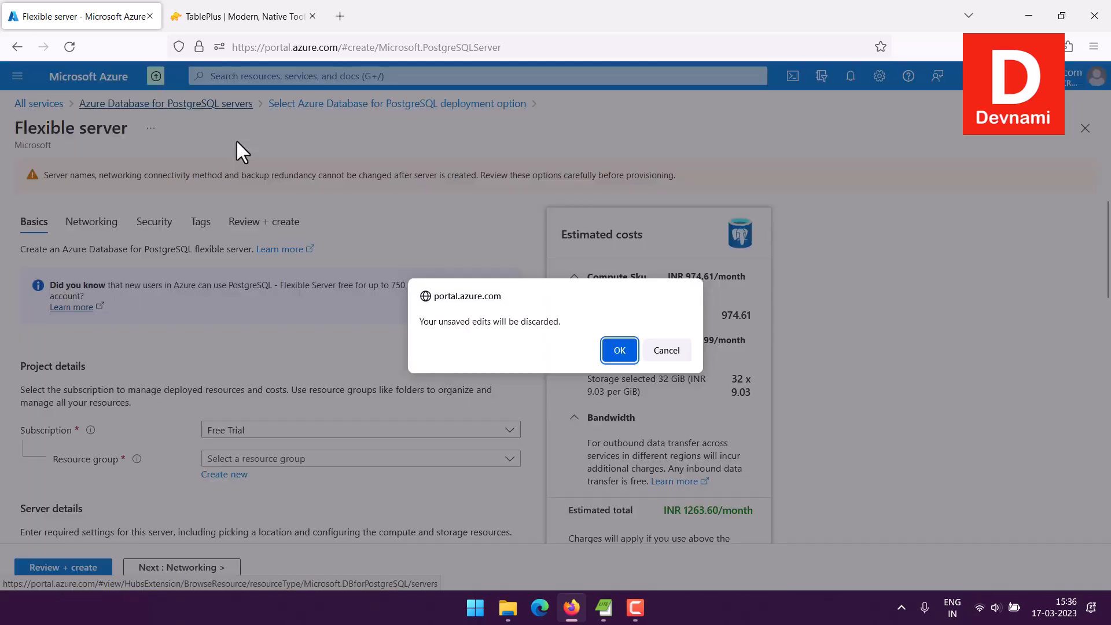
click(618, 351)
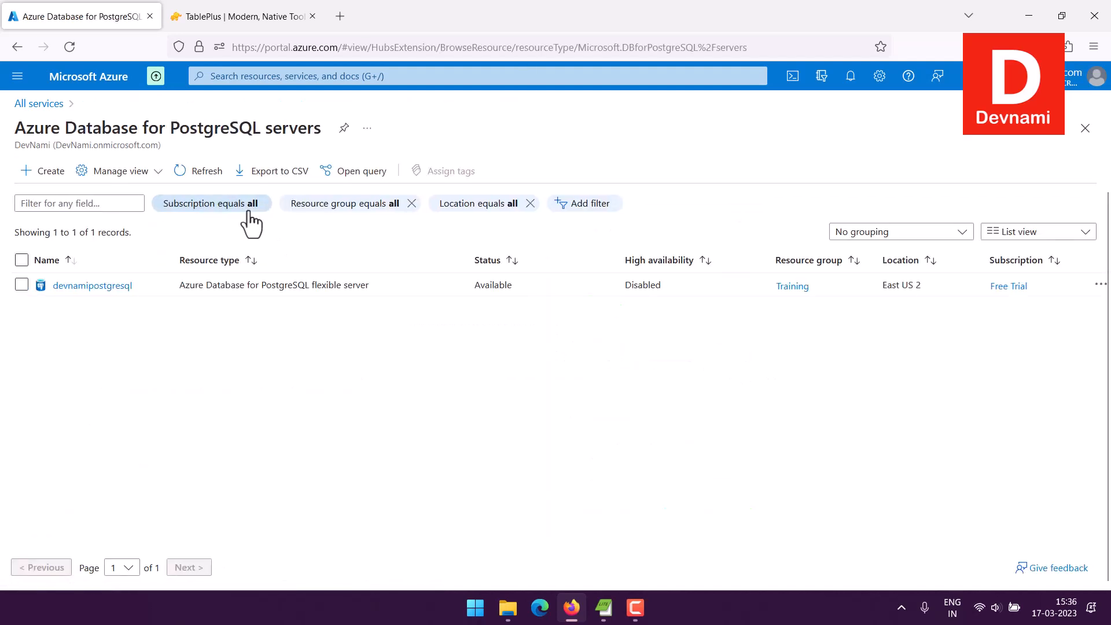
- Open the existing devnamipostgresql server, collapse the server list beside it, and open its Networking settings
click(103, 287)
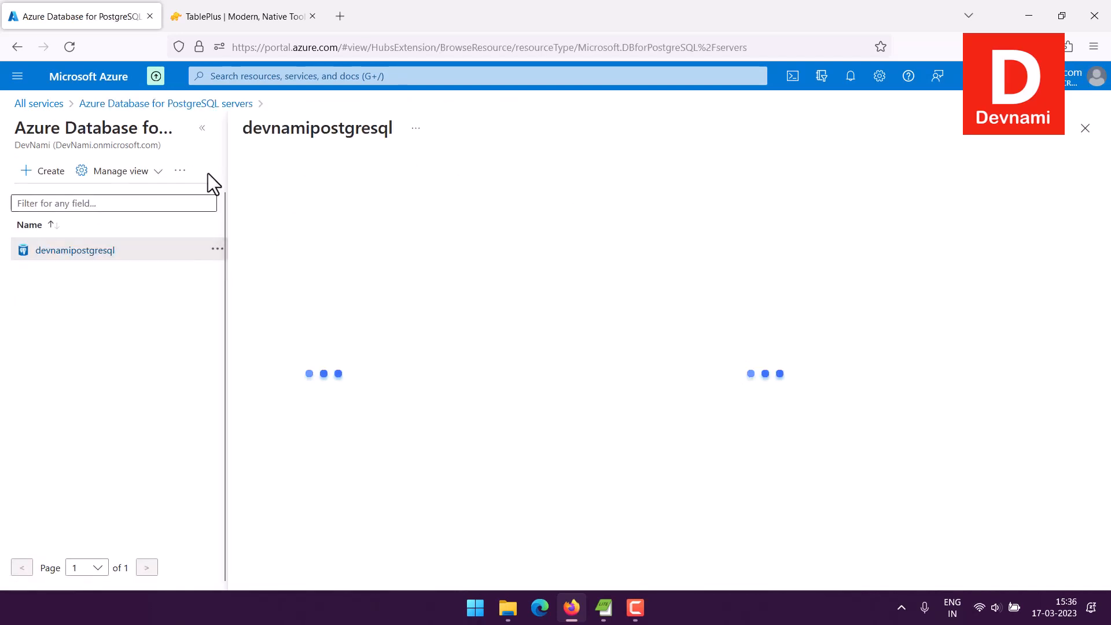
click(202, 128)
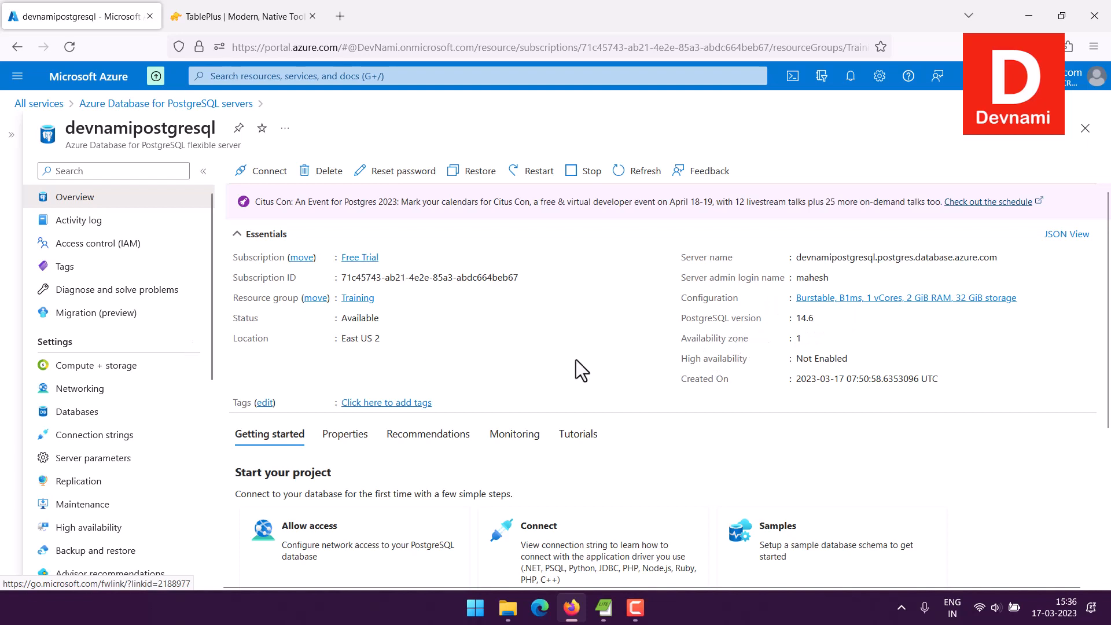
click(43, 390)
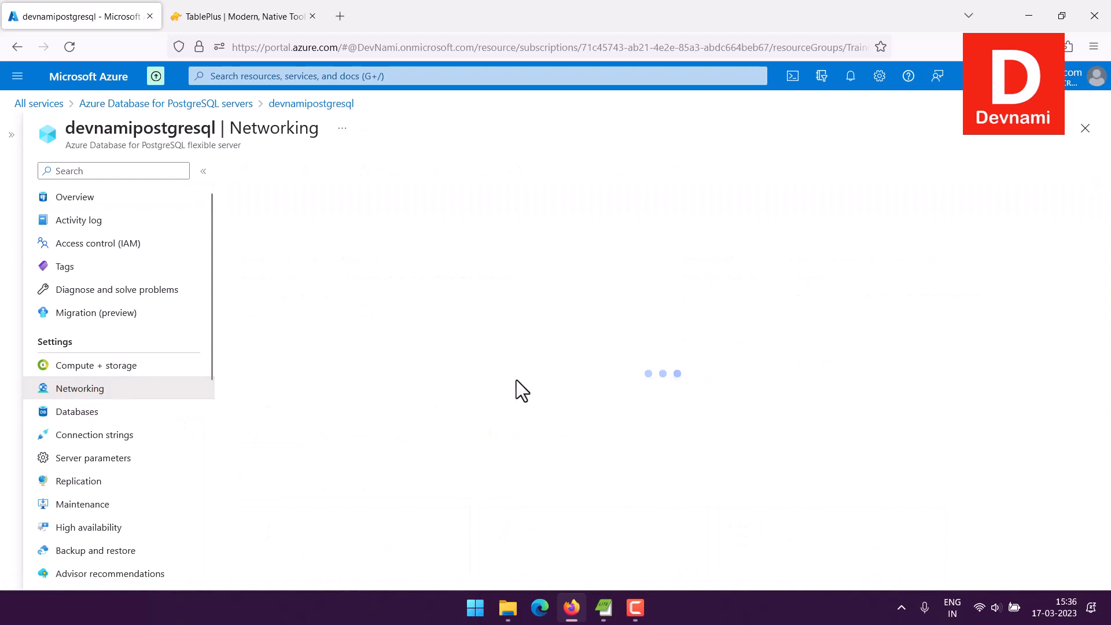
- Examine the server's connectivity and firewall rules, then locate the DigiCertGlobalRootCA.crt.pem certificate on the Data (D:) drive in File Explorer
scroll(356, 379, down, 3)
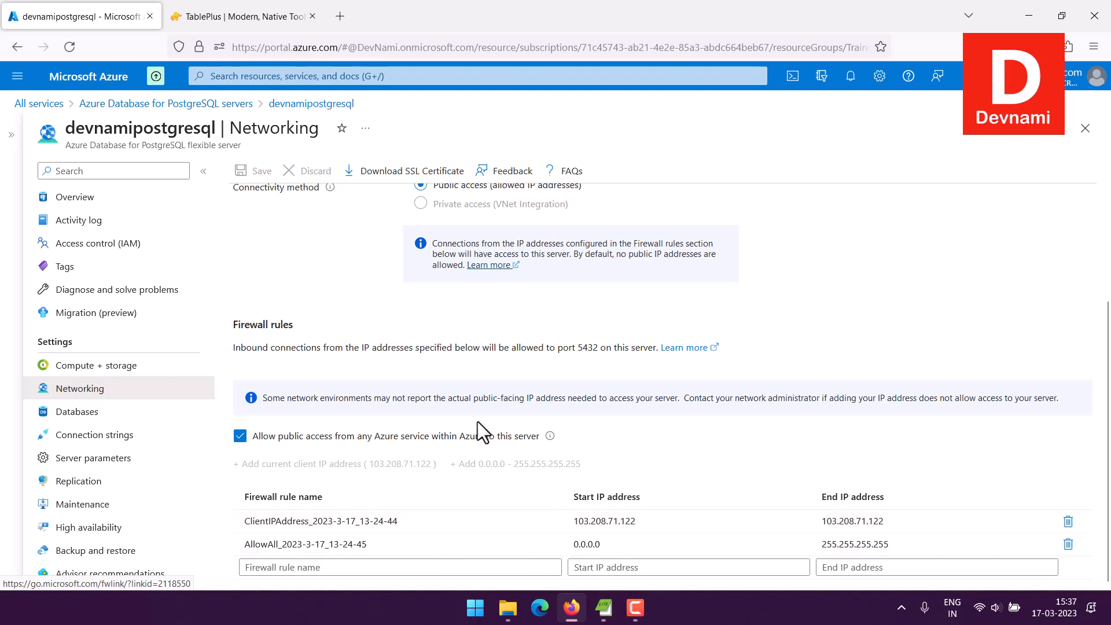
scroll(478, 421, up, 2)
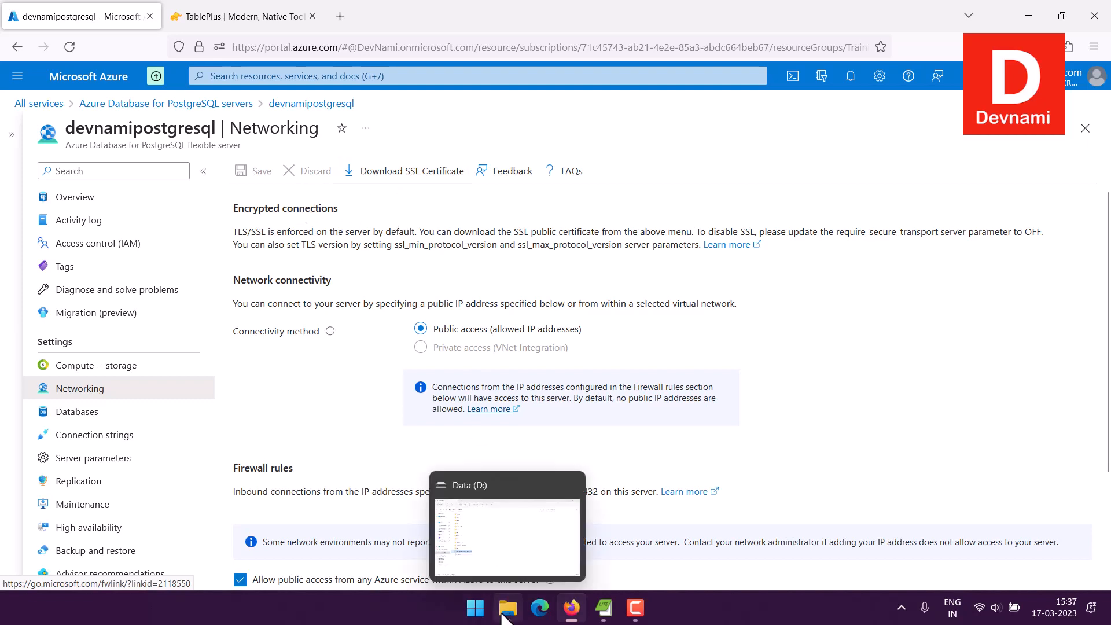
click(495, 543)
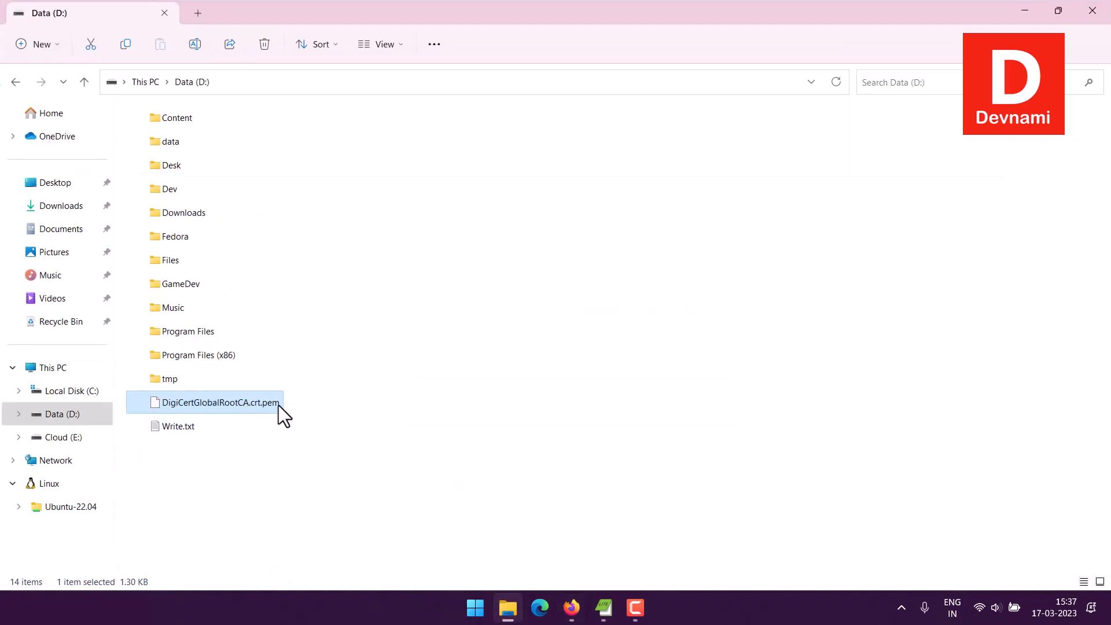
right_click(277, 404)
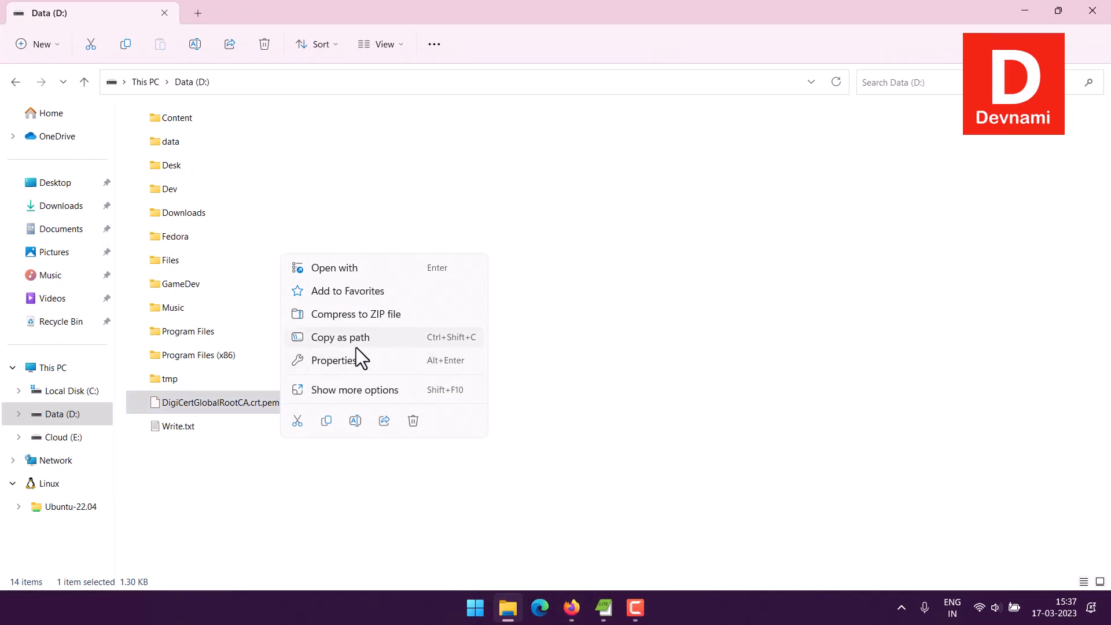
click(644, 418)
click(1025, 10)
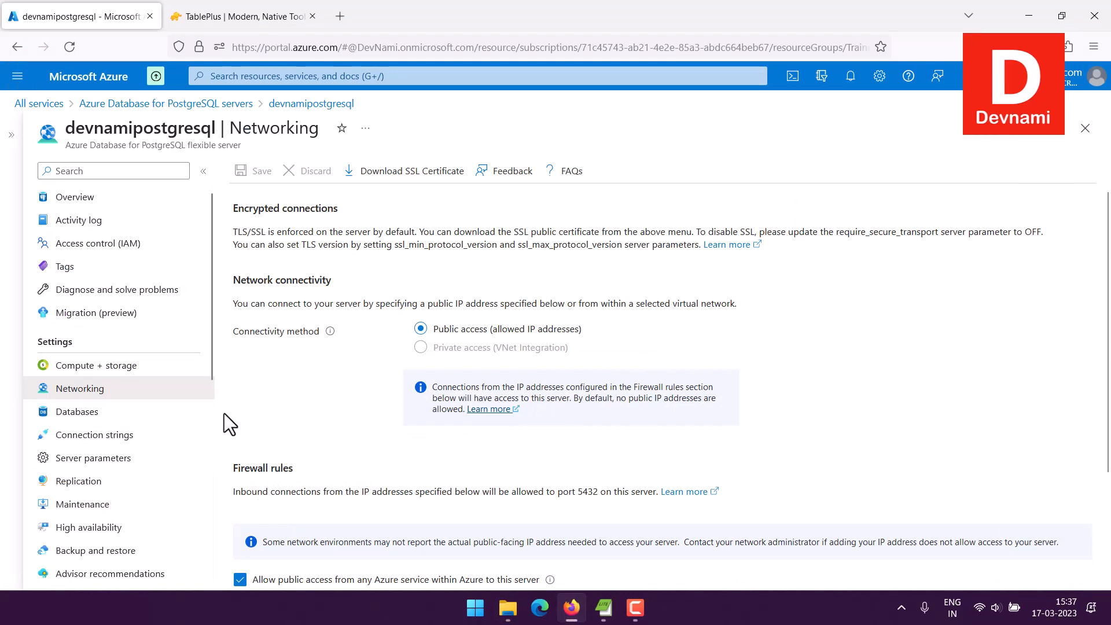
- Review the TablePlus website's product description, supported databases and download options for Mac and Windows
click(238, 15)
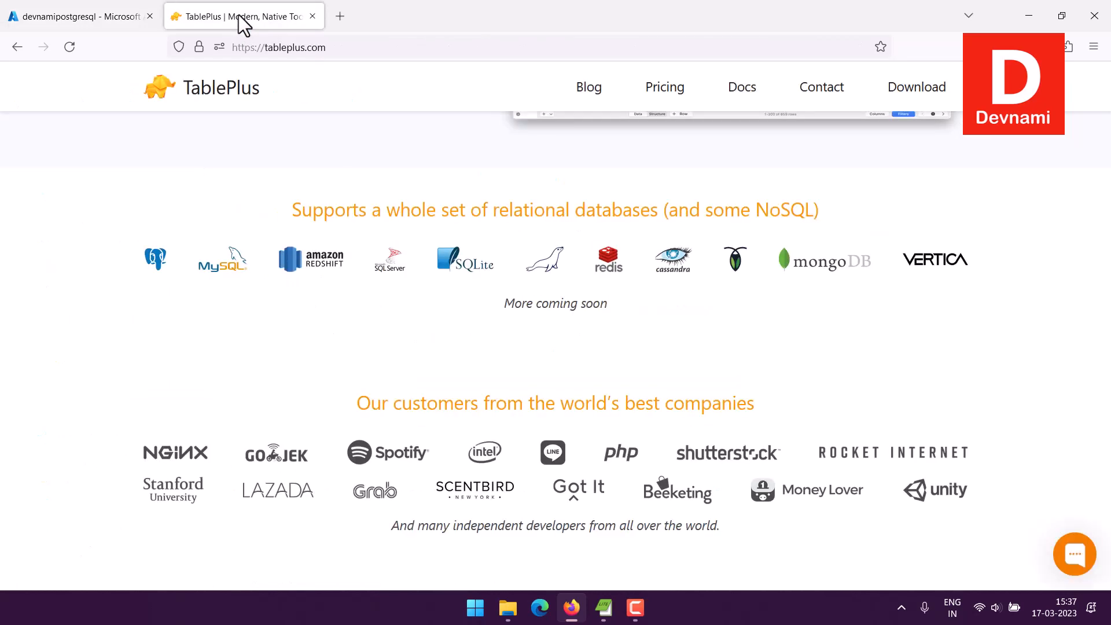
scroll(304, 257, up, 5)
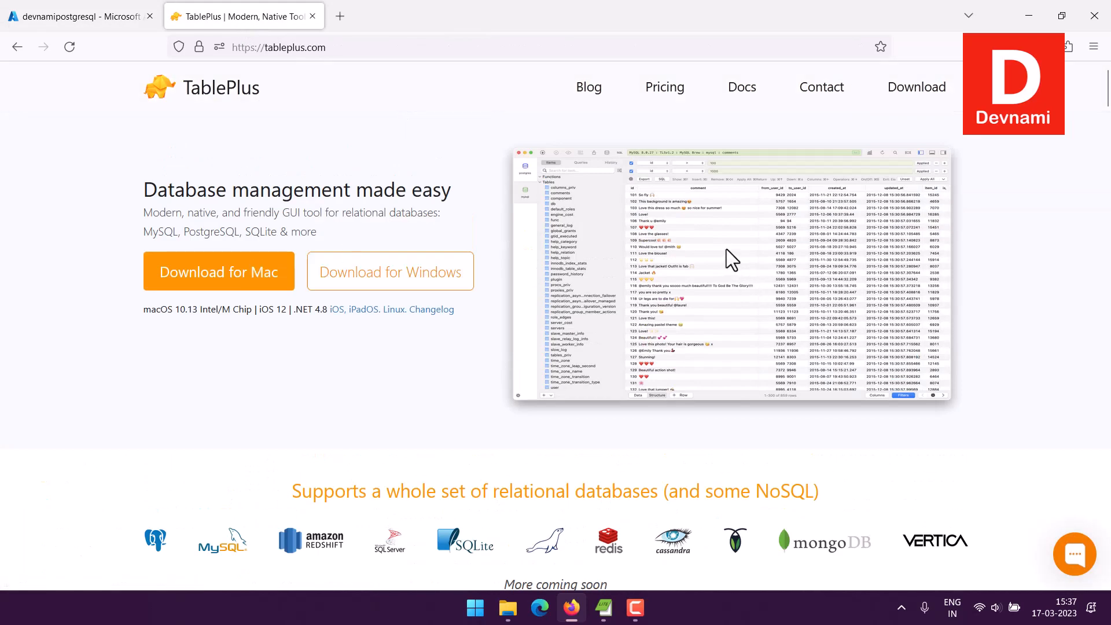
mouse_move(144, 188)
mouse_down()
mouse_move(353, 231)
mouse_move(144, 188)
mouse_up()
click(353, 232)
click(163, 194)
scroll(163, 194, down, 5)
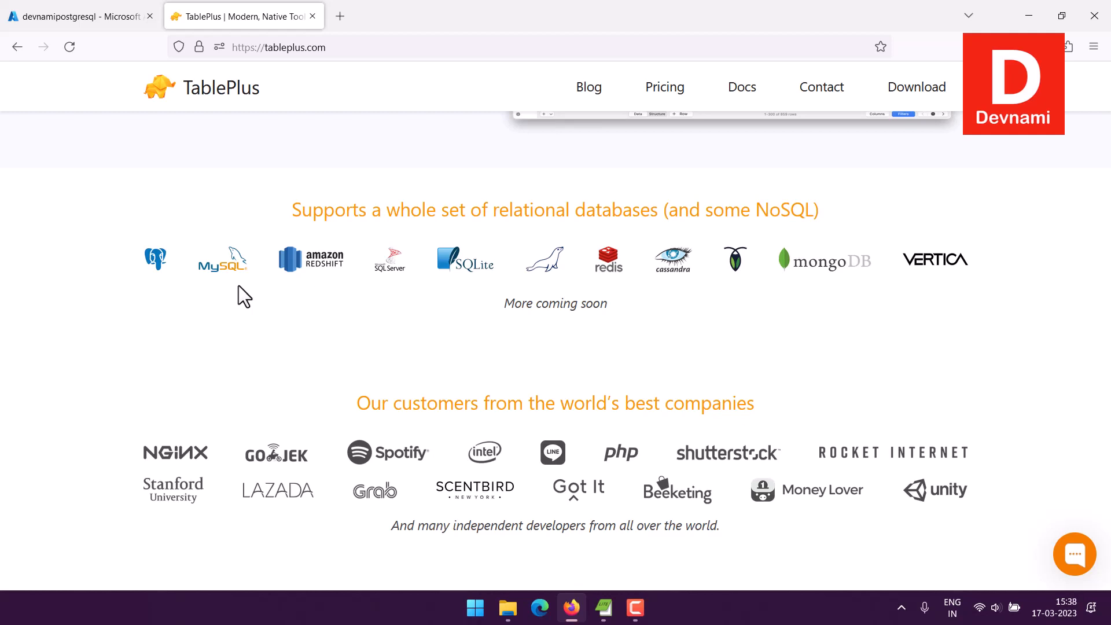
scroll(239, 285, up, 5)
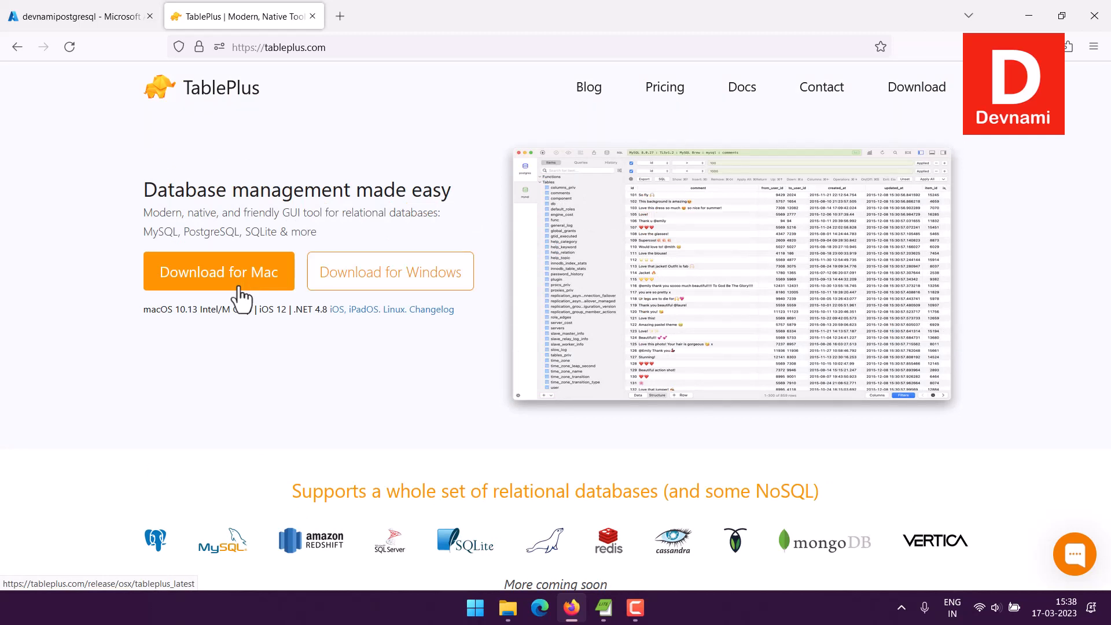
scroll(201, 324, down, 2)
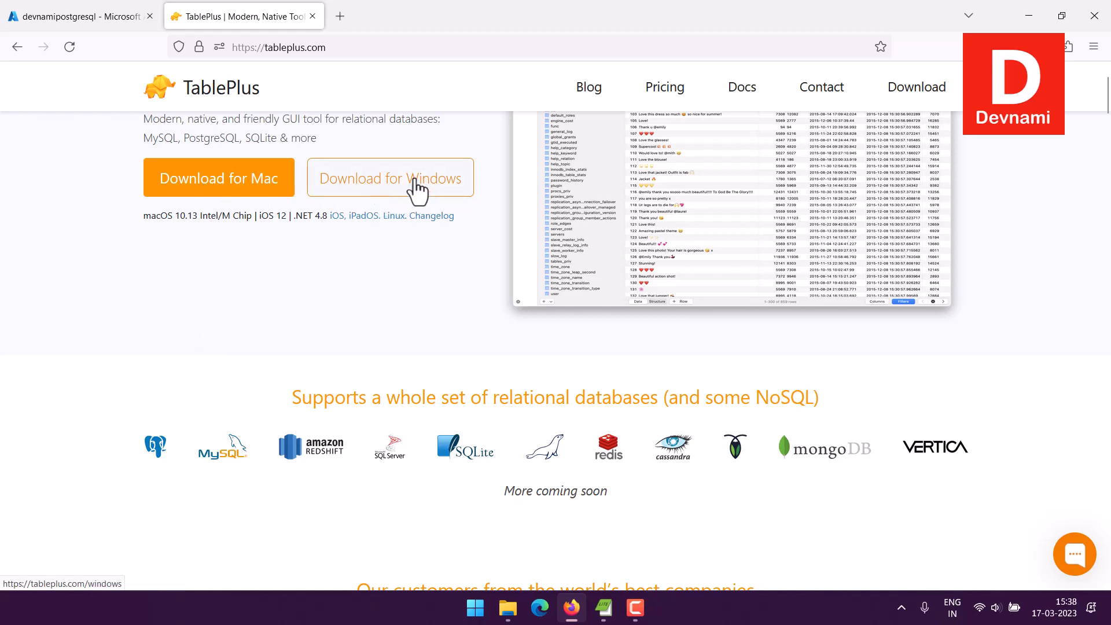
- Find and launch the installed TablePlus app, and move its welcome window clear of the middle of the screen
click(475, 607)
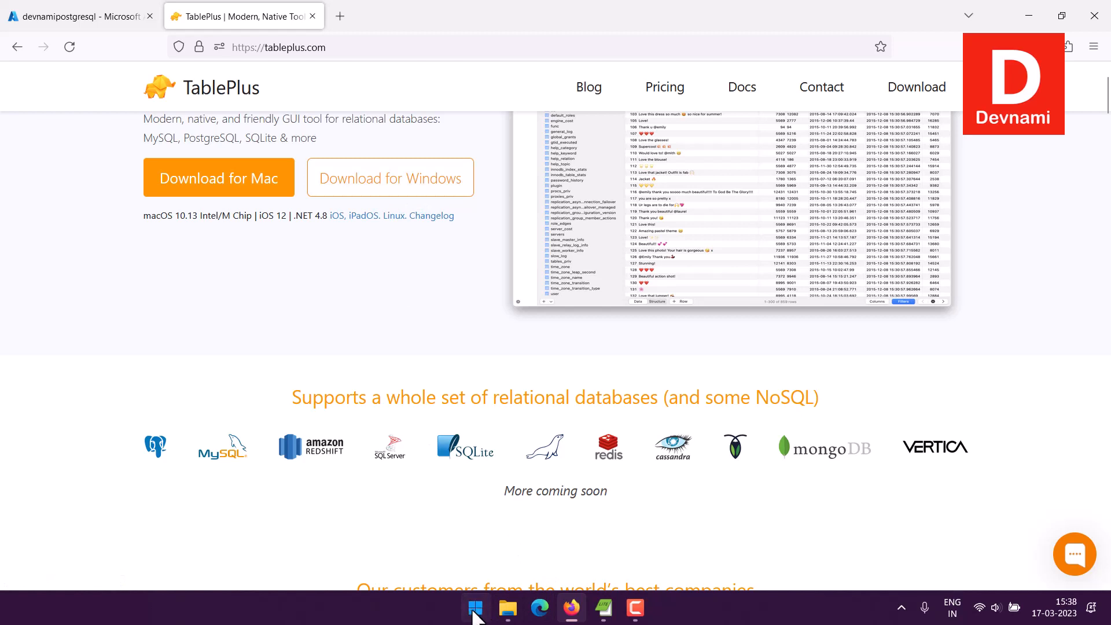
click(446, 93)
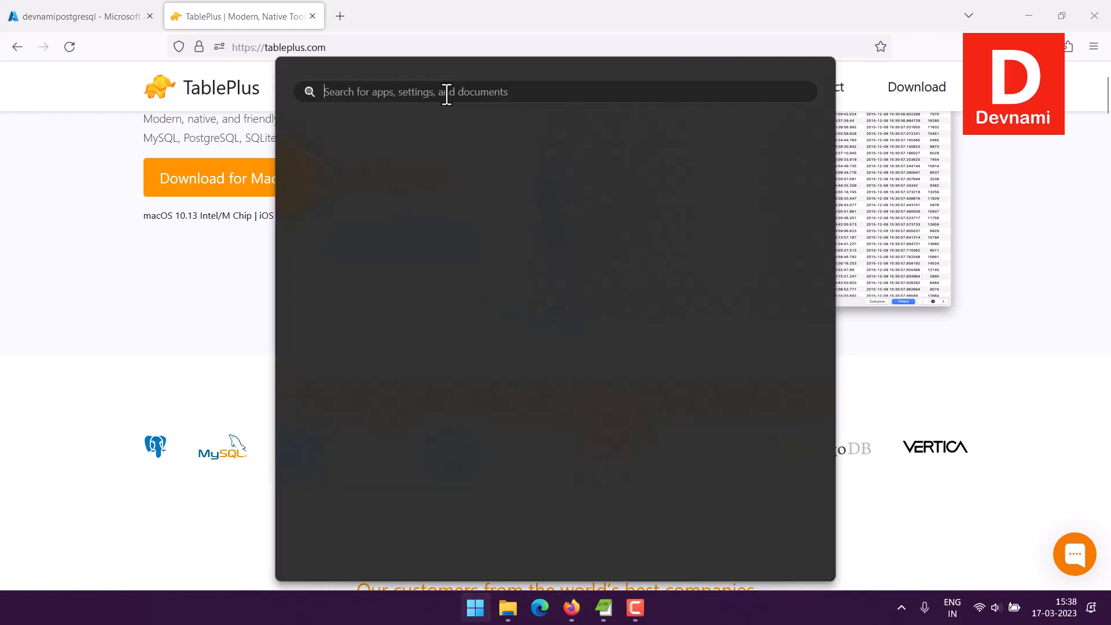
text(table)
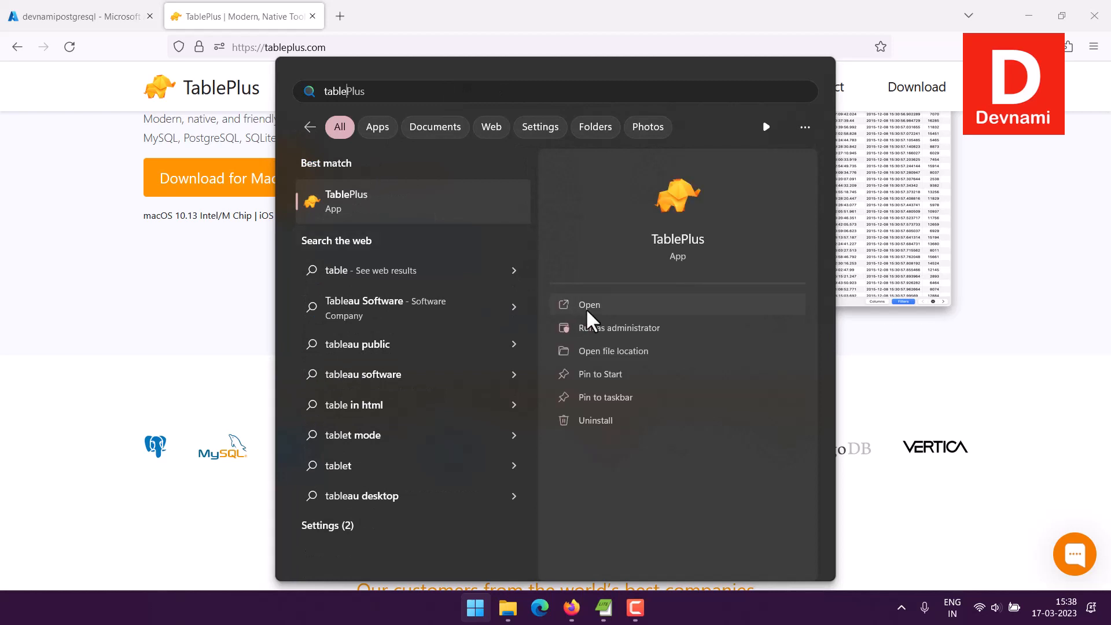
click(585, 307)
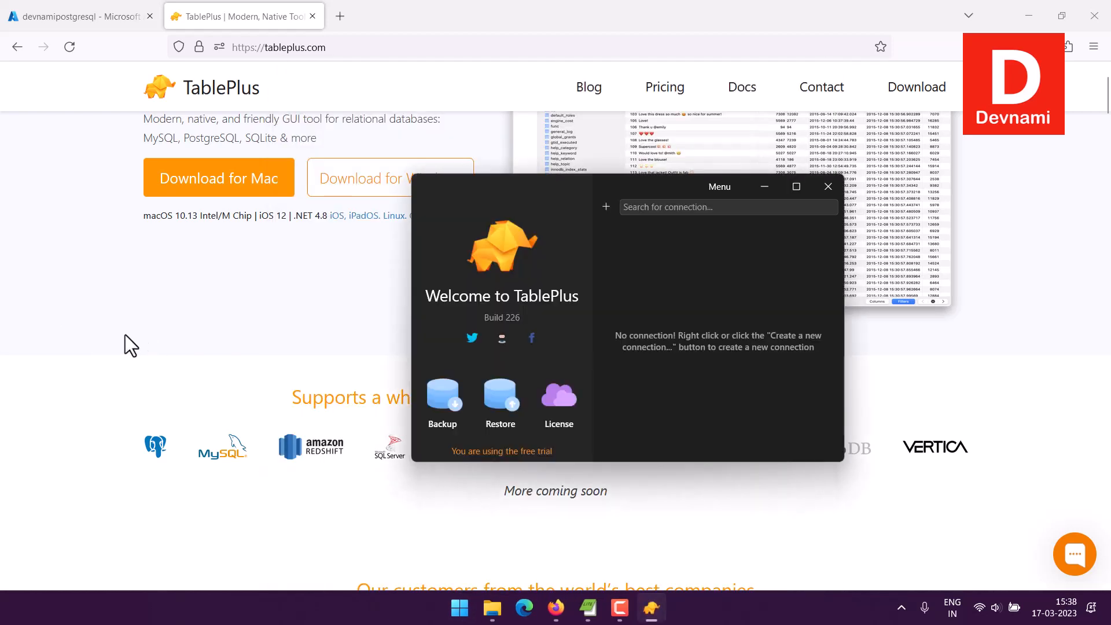
drag(484, 218, 288, 177)
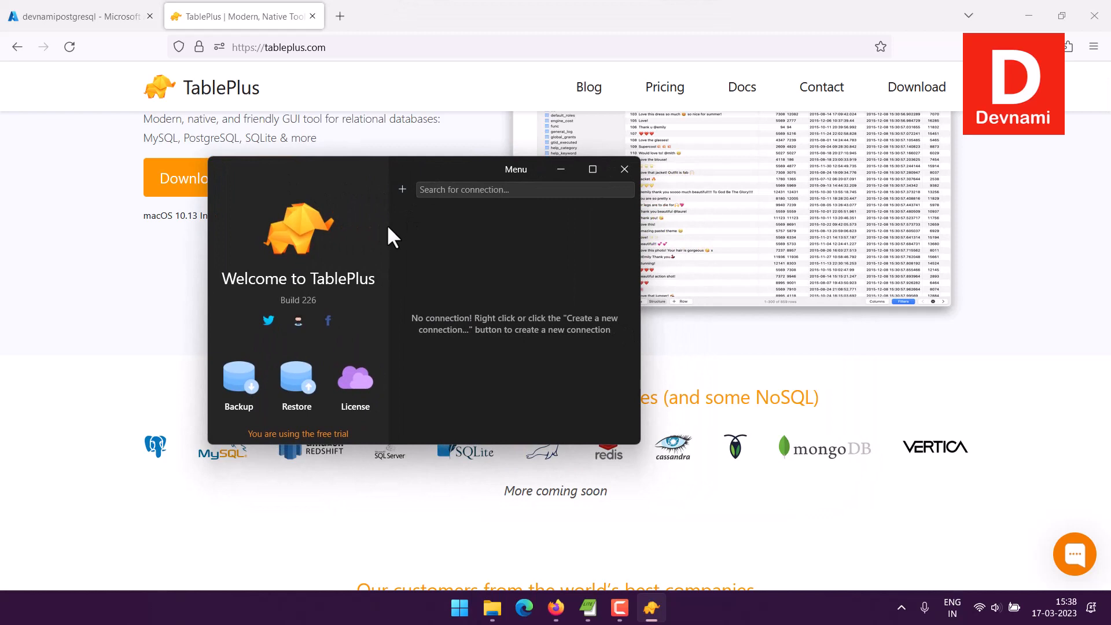
- Create a new PostgreSQL connection in TablePlus and name it "Azure PostgreSQL"
click(402, 190)
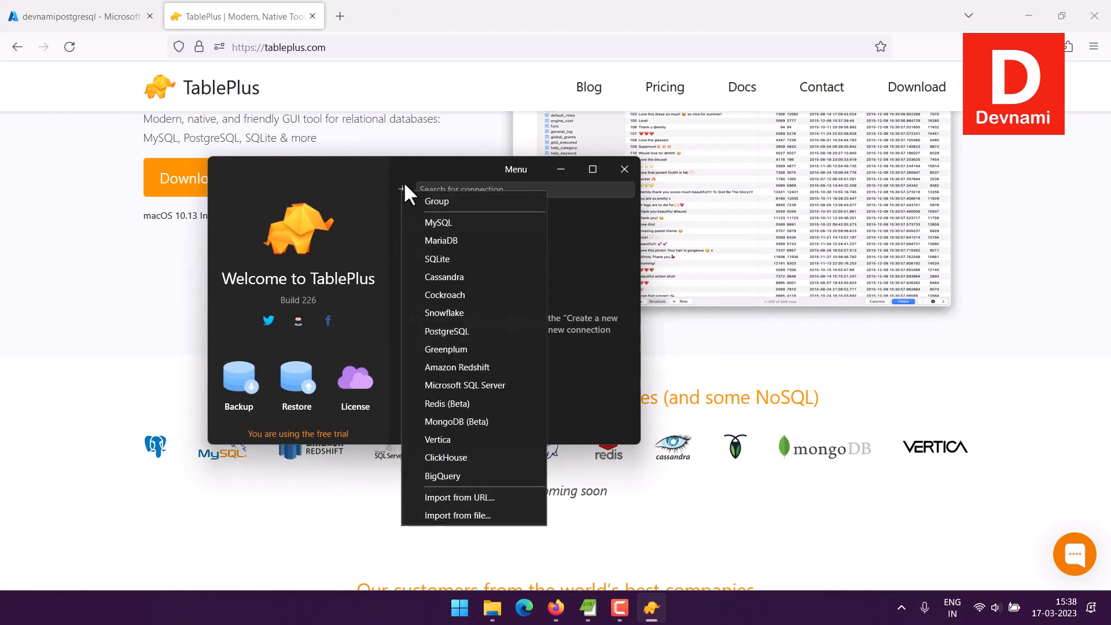
click(447, 328)
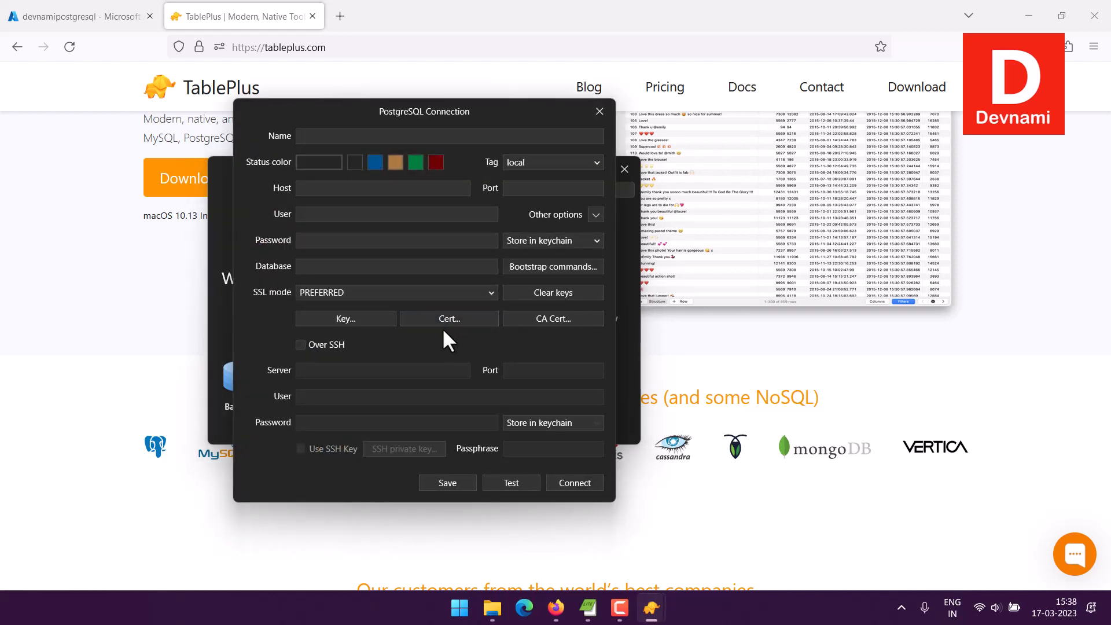
click(305, 137)
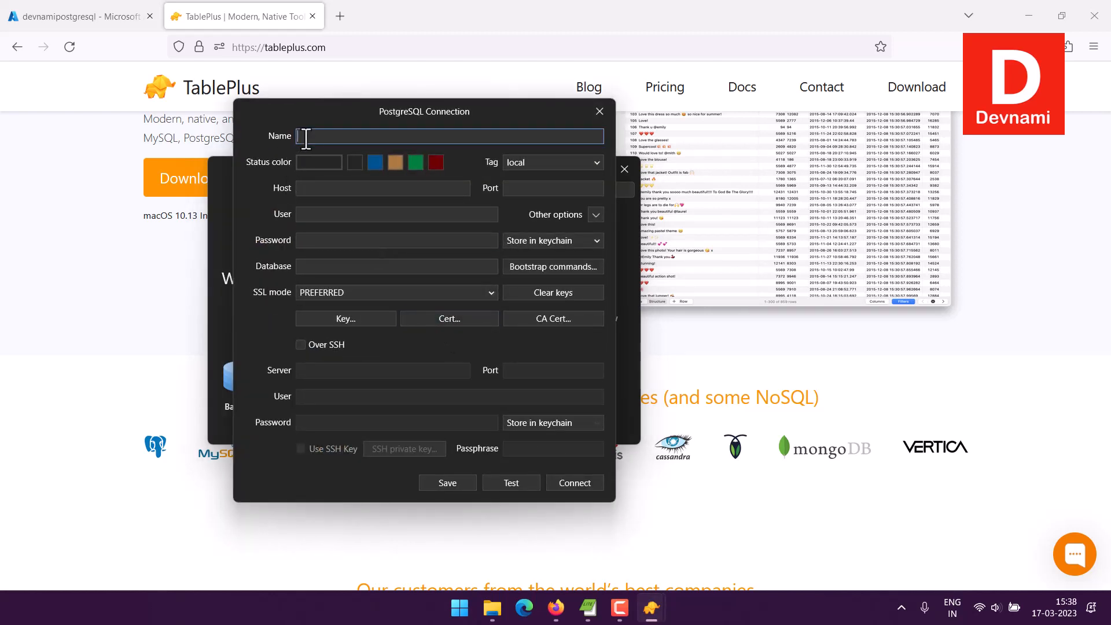
text(Azure PostgreSQL)
- Copy the server name devnamipostgresql.postgres.database.azure.com from the Azure server overview and paste it as the connection's host
click(327, 190)
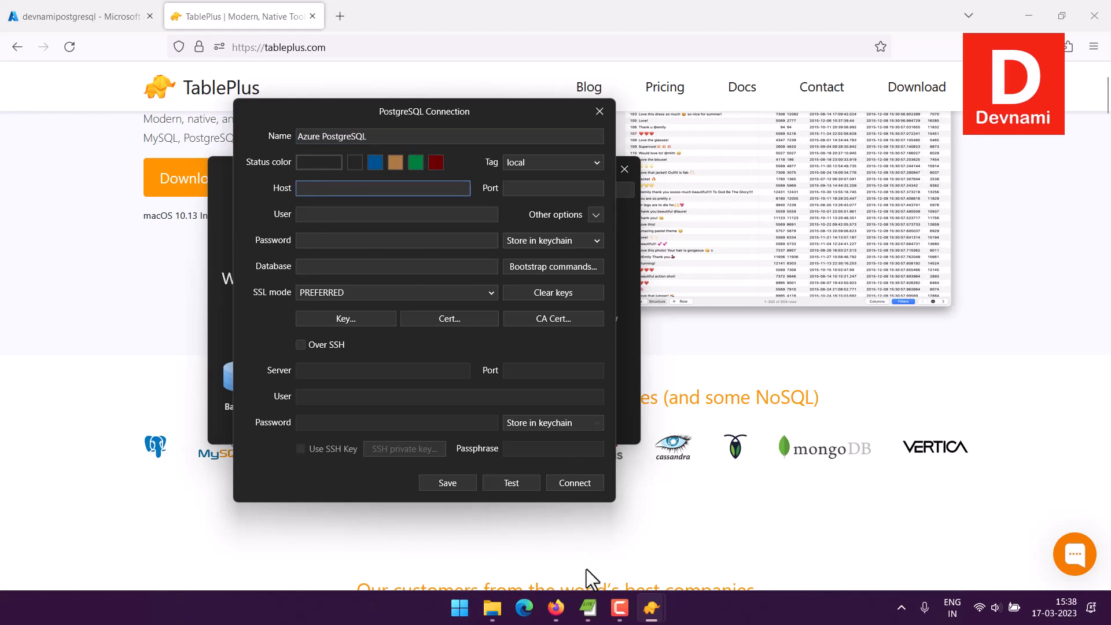
click(556, 607)
click(77, 23)
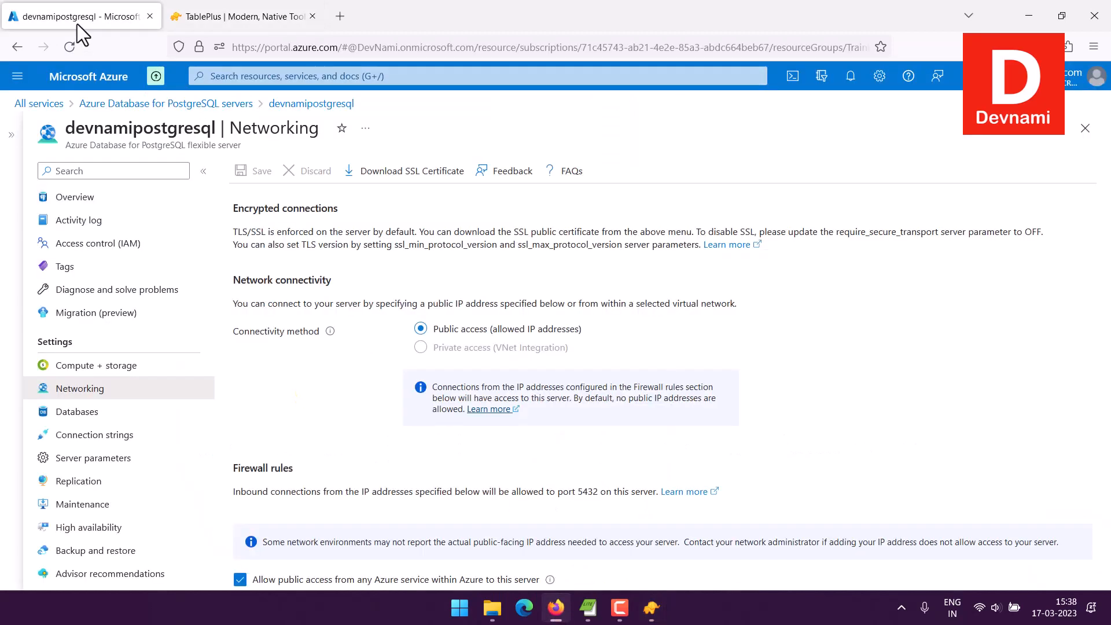
click(76, 198)
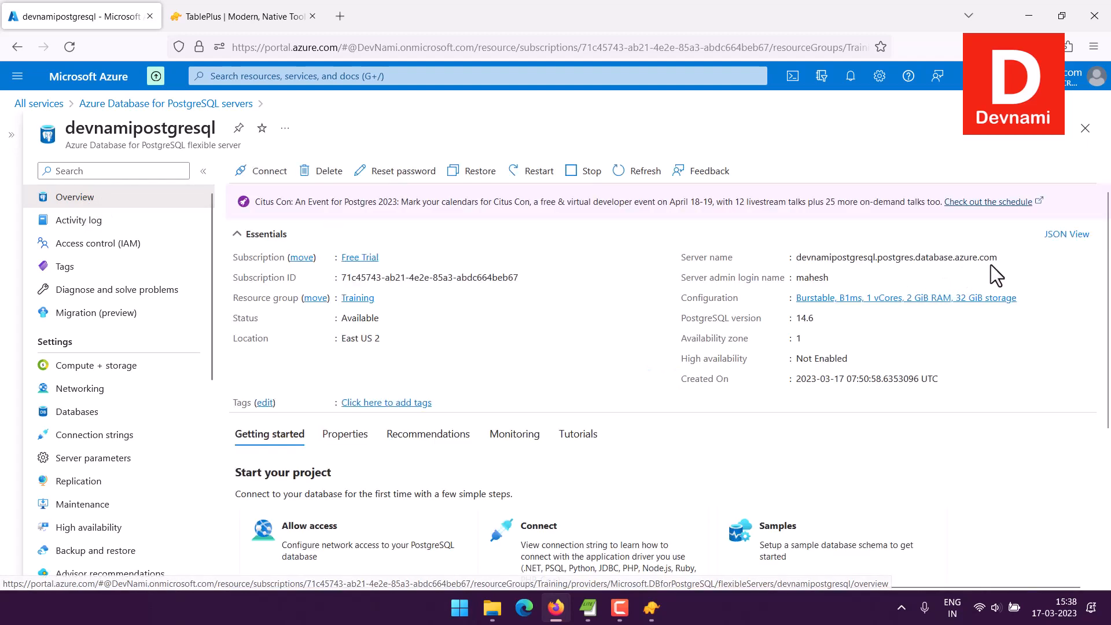
click(1006, 257)
mouse_move(662, 607)
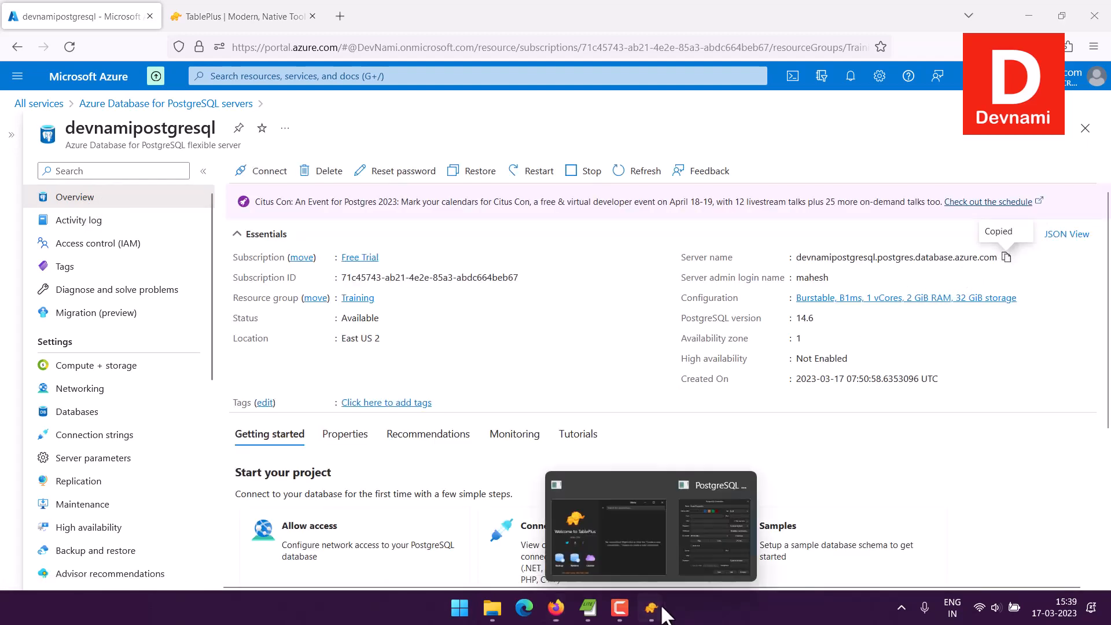
click(663, 516)
key(ctrl+v)
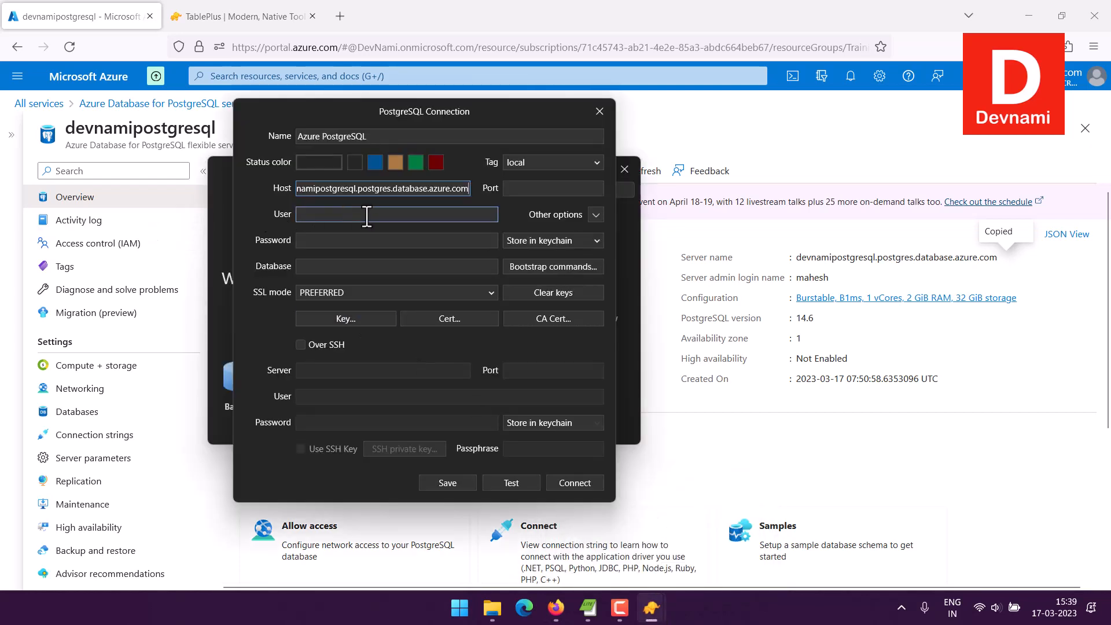
- Set the connection's port to 5432 and enter the server admin login name as the user
click(516, 187)
text(5)
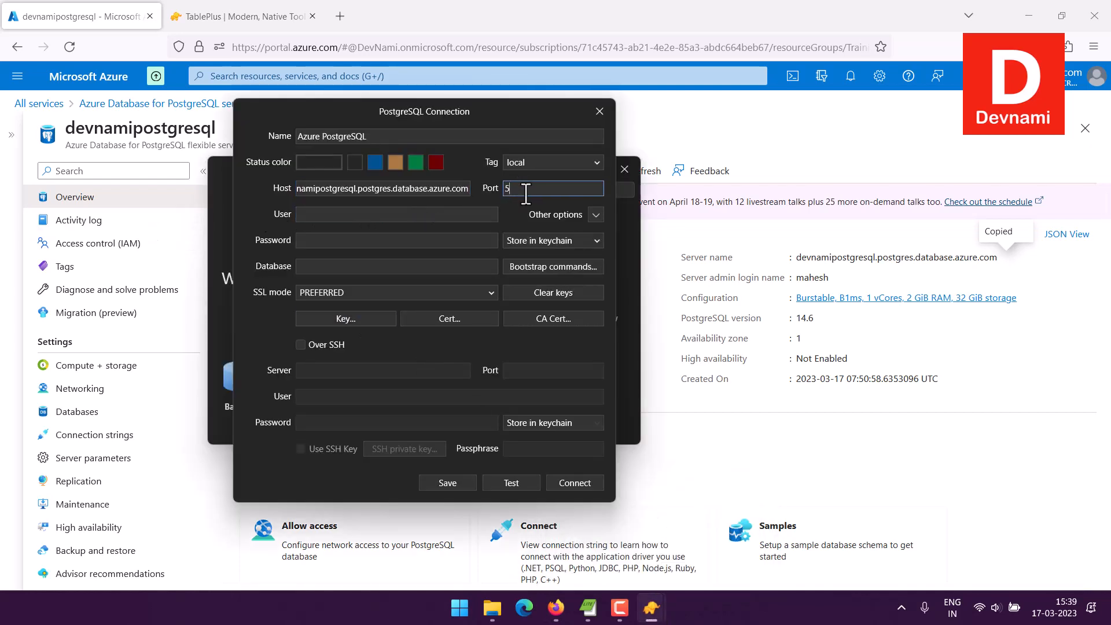
text(432)
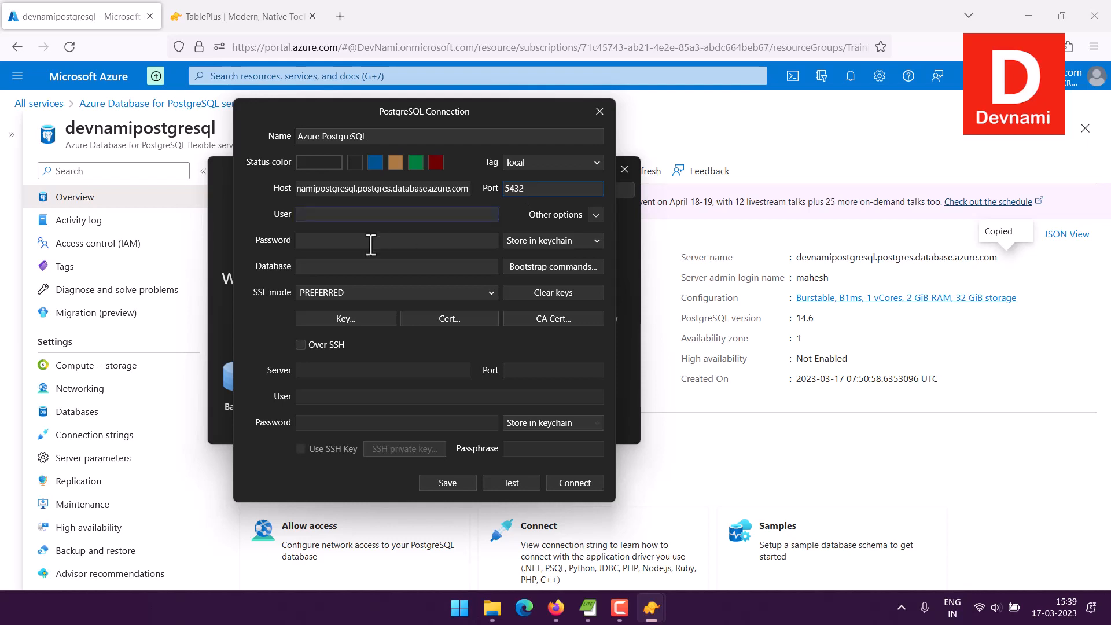
click(352, 218)
text(mahesh)
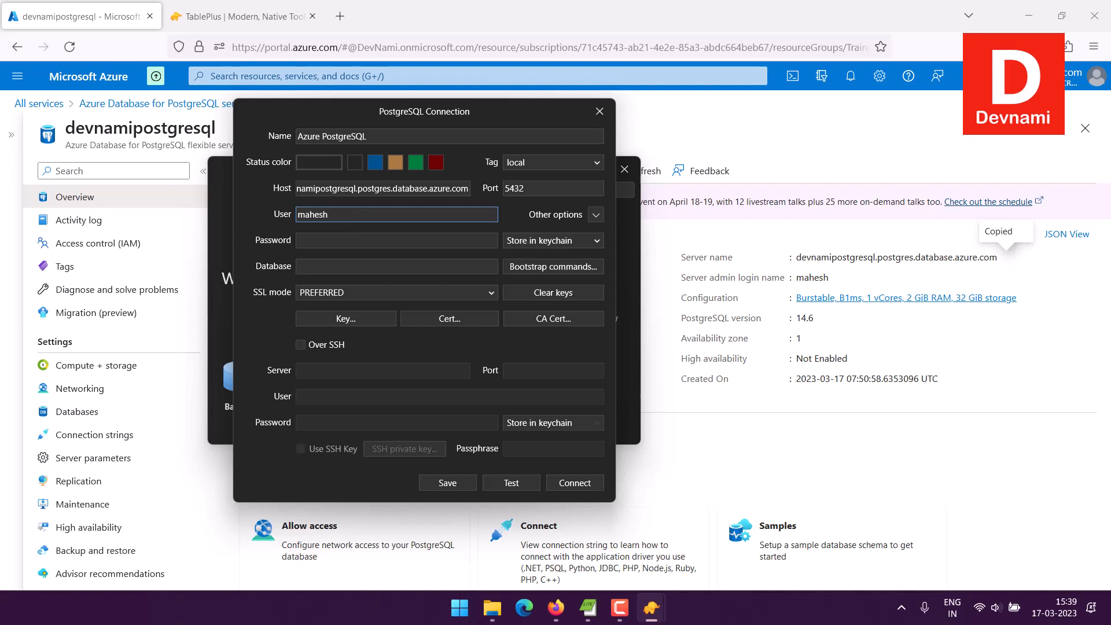
- Set the connection's database to postgres and paste the admin account password
click(336, 267)
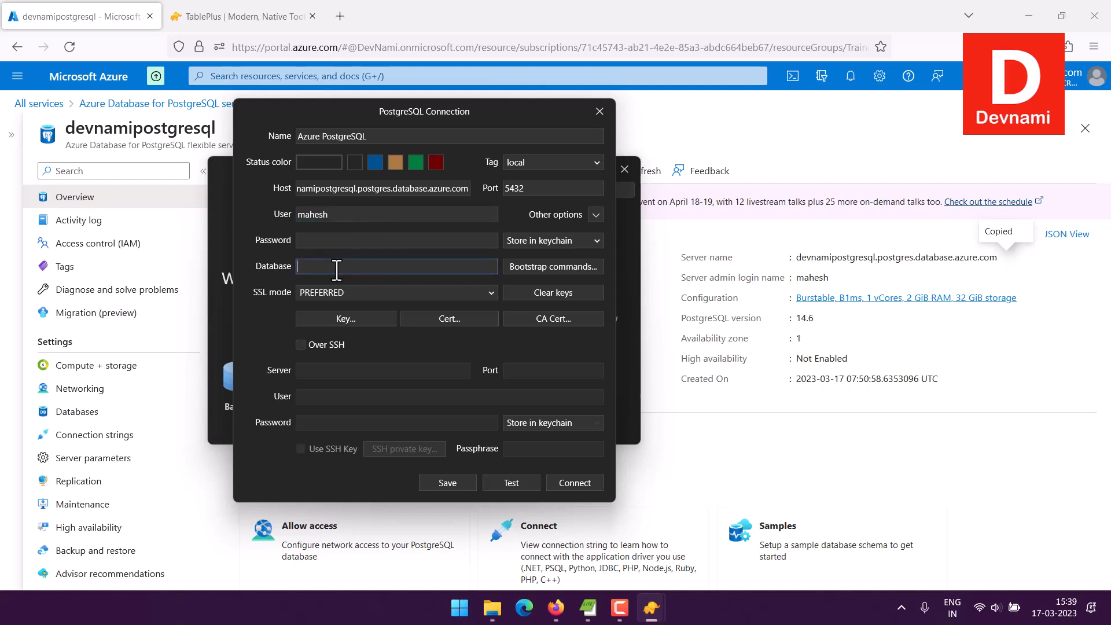
text(postgres)
click(330, 241)
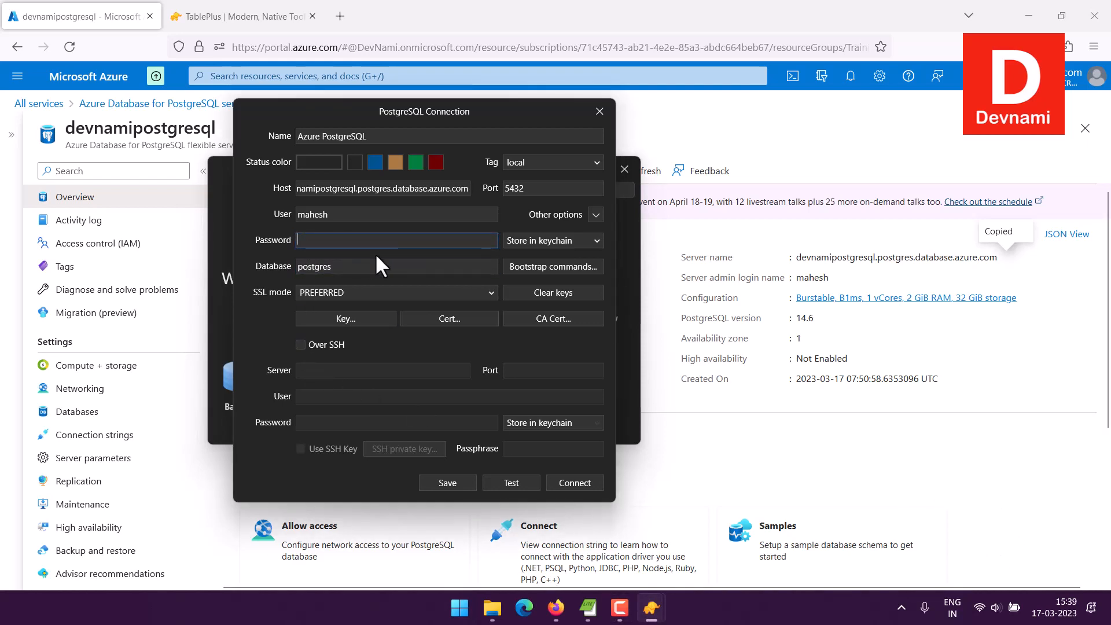
key(ctrl+v)
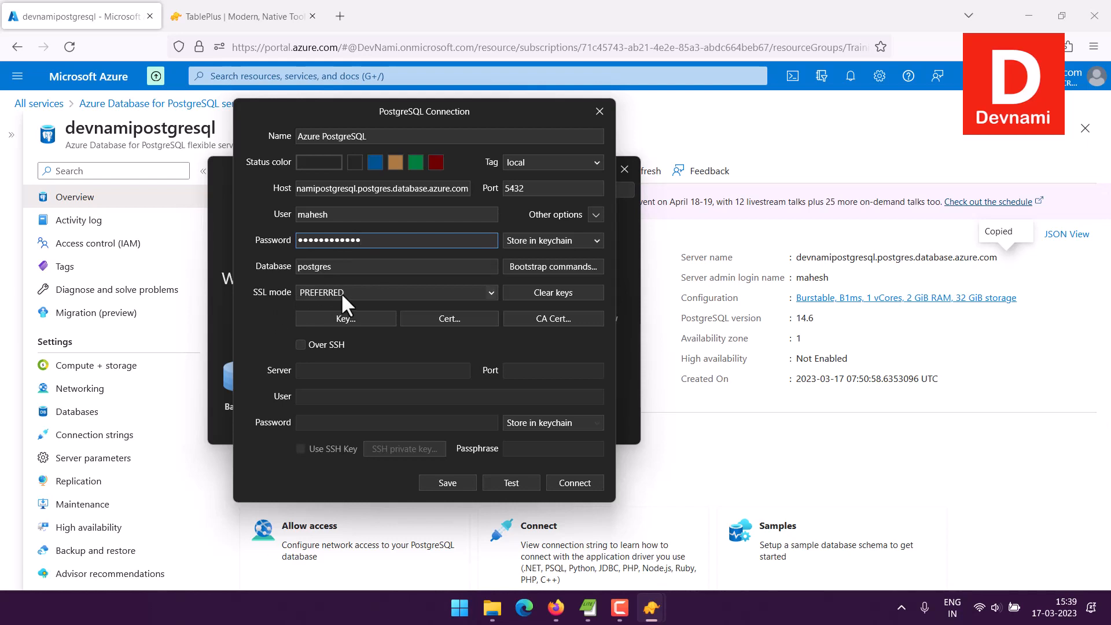
- Load DigiCertGlobalRootCA.crt.pem from Data (D:) as the CA certificate, test the connection and dismiss the test message
click(567, 318)
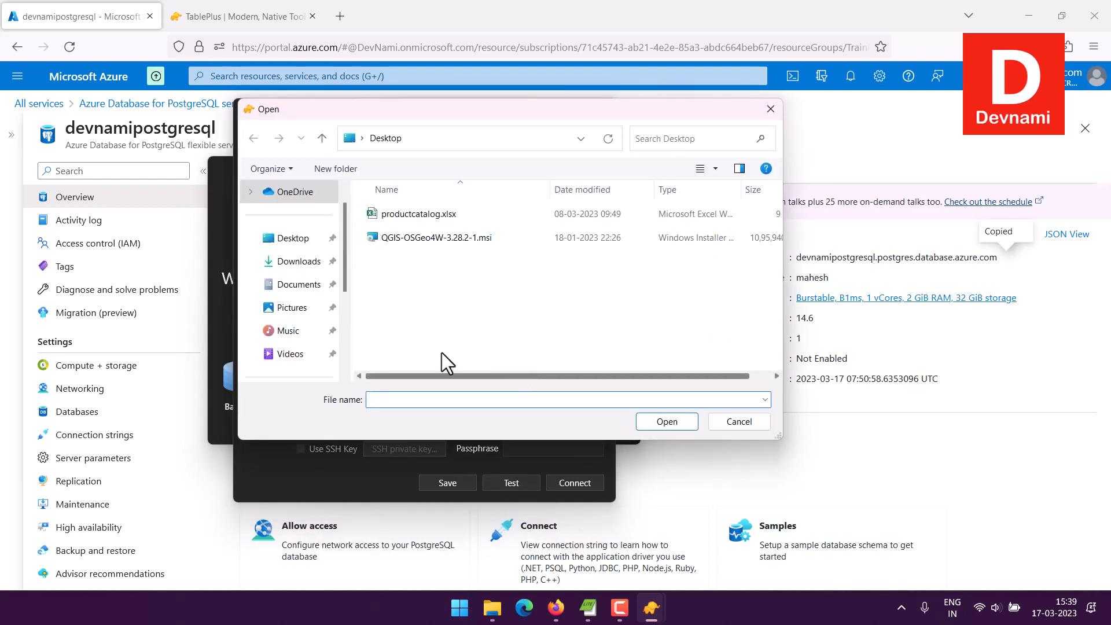
scroll(313, 324, down, 3)
click(311, 333)
scroll(474, 310, down, 3)
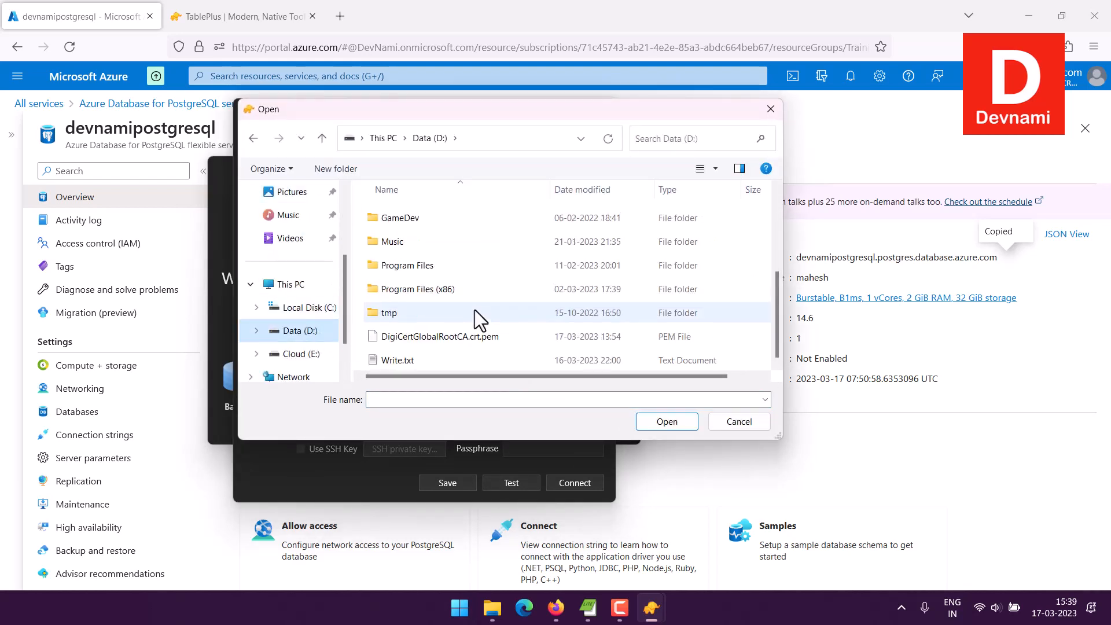
click(418, 336)
click(672, 420)
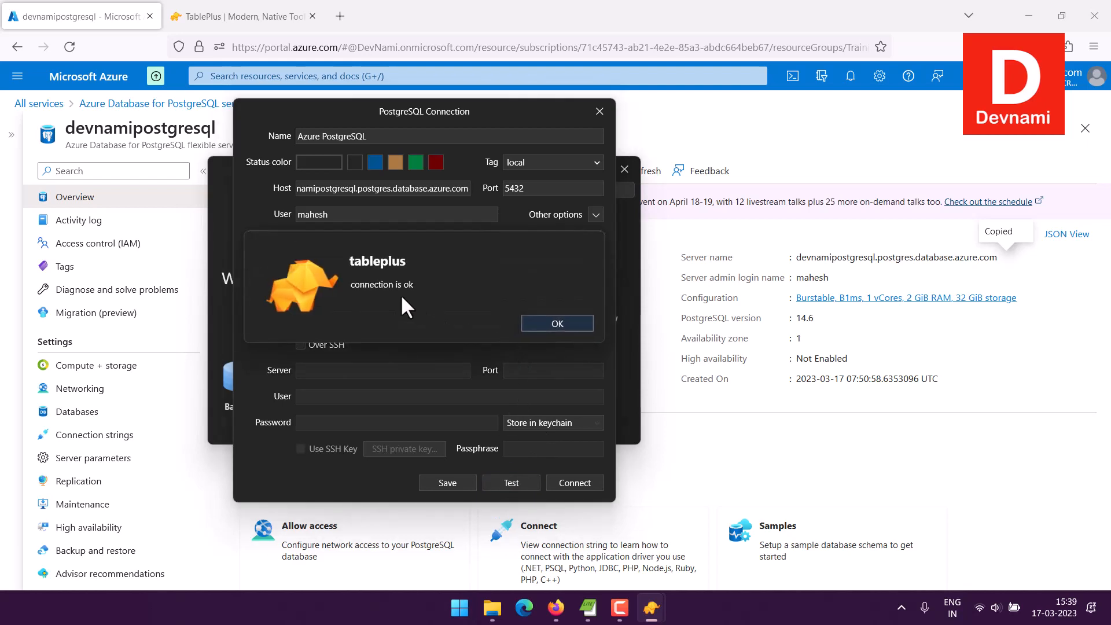
mouse_move(348, 280)
mouse_down()
mouse_move(419, 280)
mouse_move(365, 280)
mouse_up()
click(558, 320)
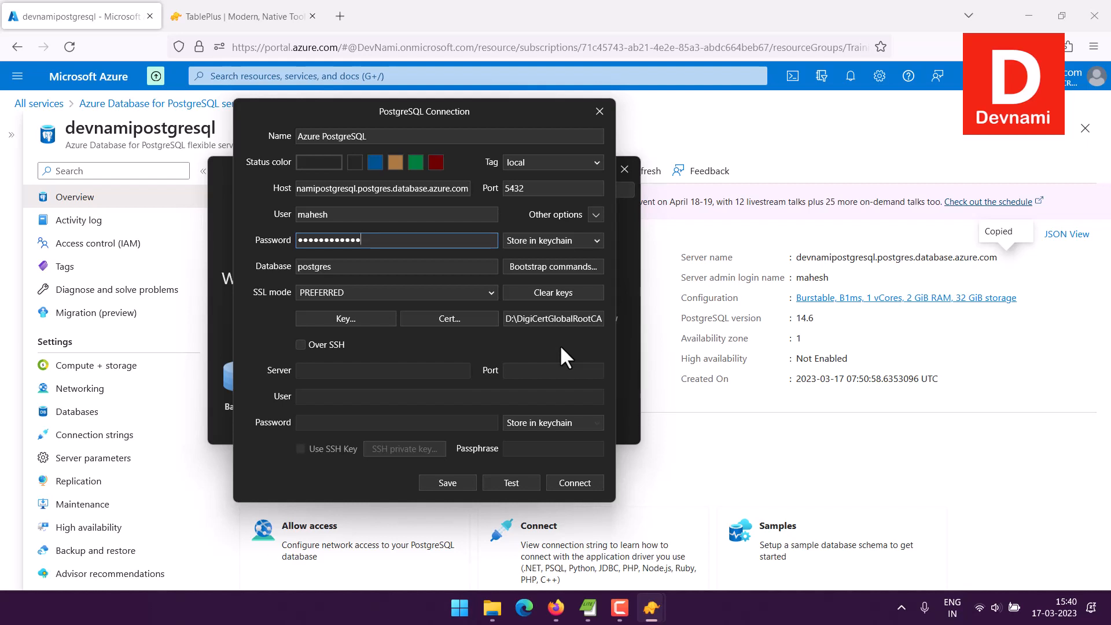
- Return to the devnamipostgresql server's Networking settings in the Azure portal and examine the firewall rules
click(81, 389)
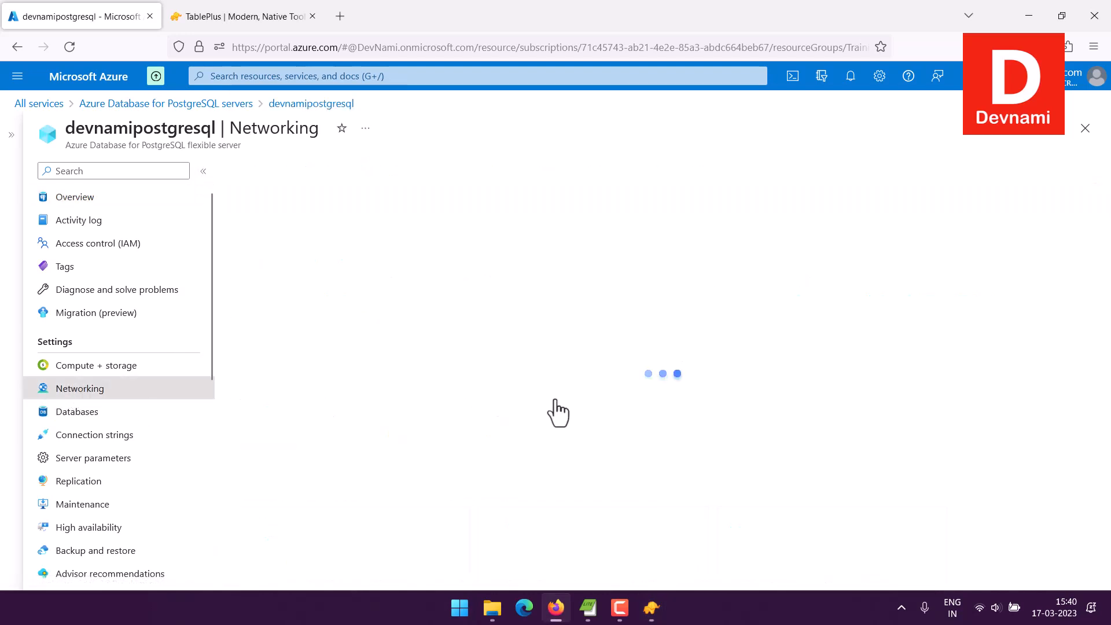
scroll(581, 408, down, 3)
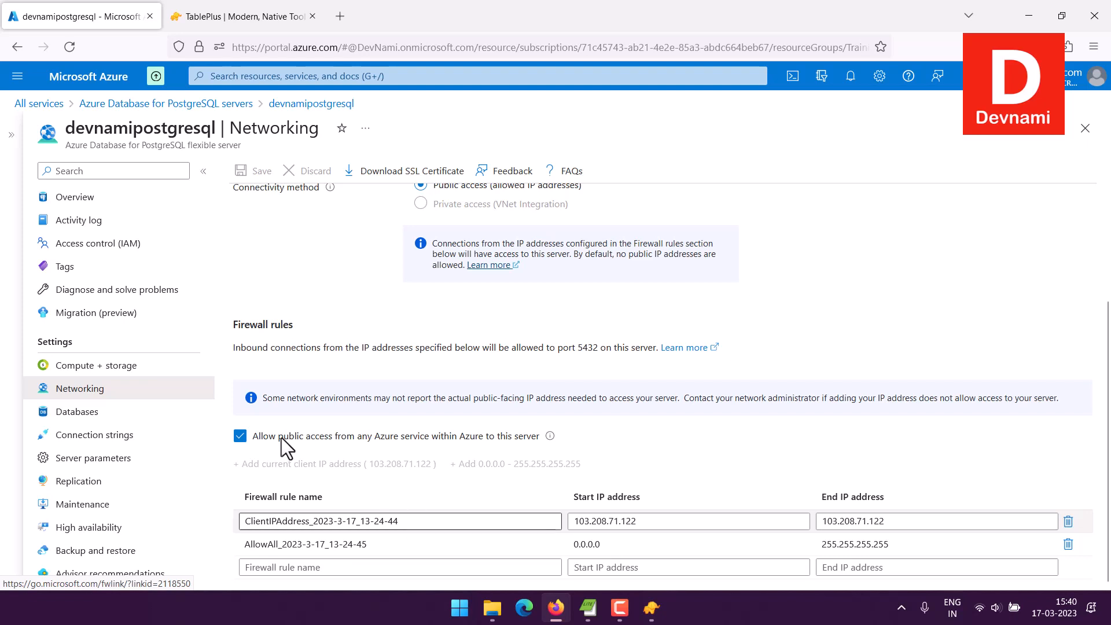
- Show the server's overview in the Azure portal, then return to TablePlus and connect with the status color set to blue
click(114, 199)
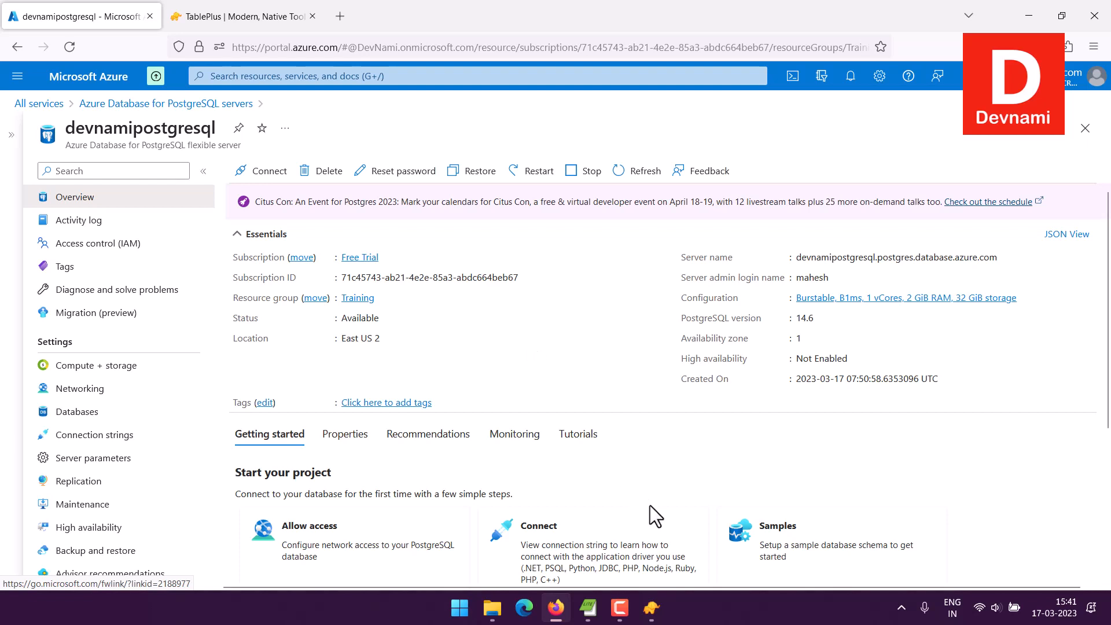
mouse_move(652, 608)
click(692, 522)
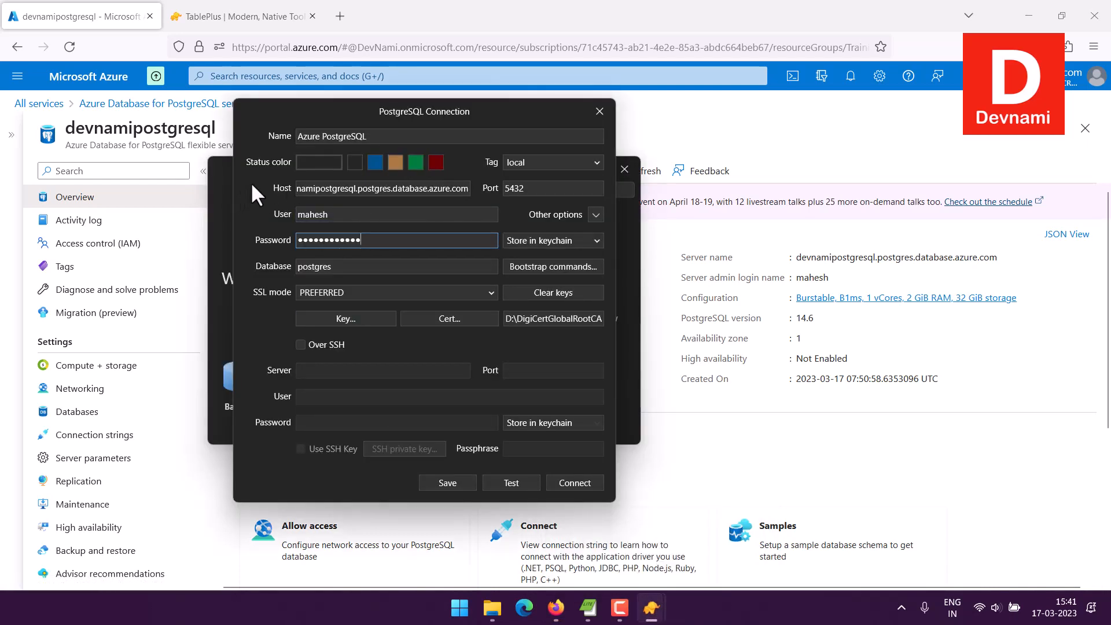
click(376, 163)
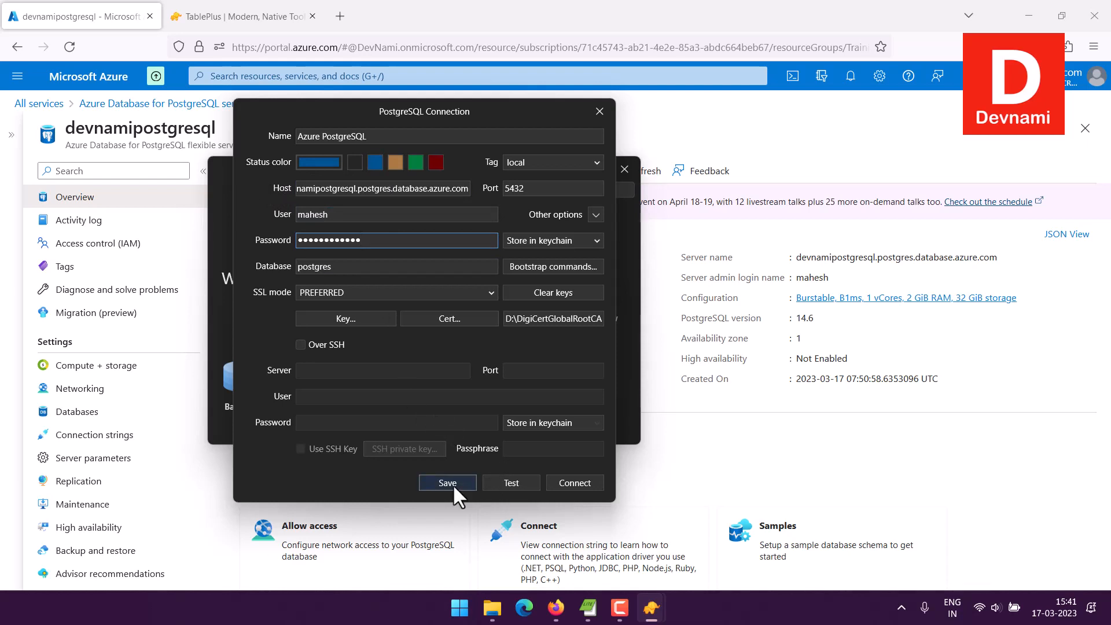
click(567, 481)
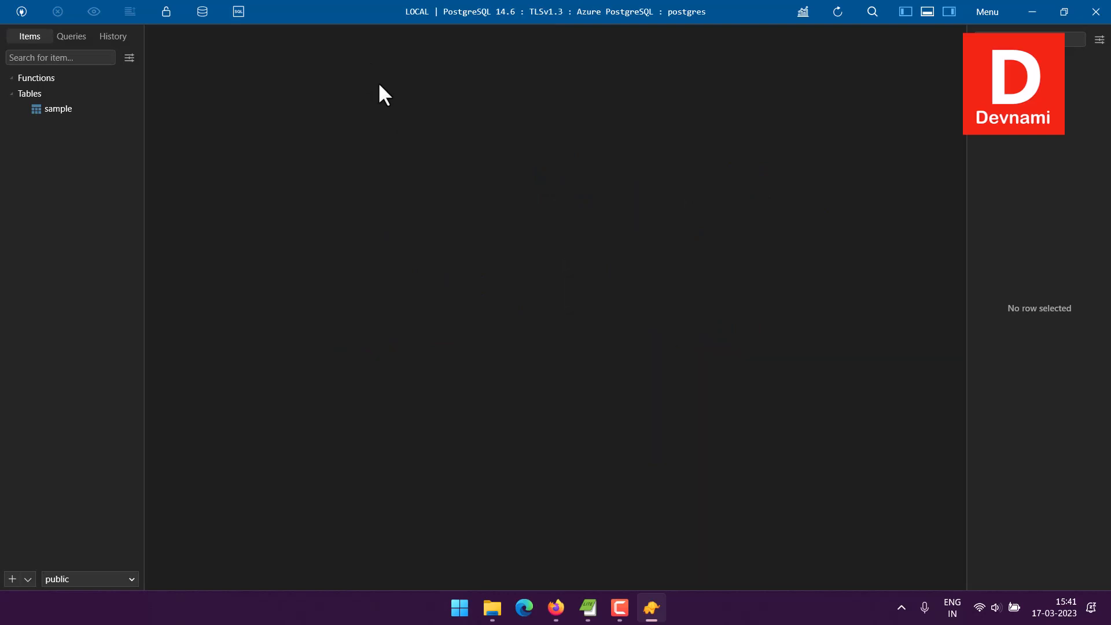
- Open the sample table's data and view the import options available for the database items
click(54, 110)
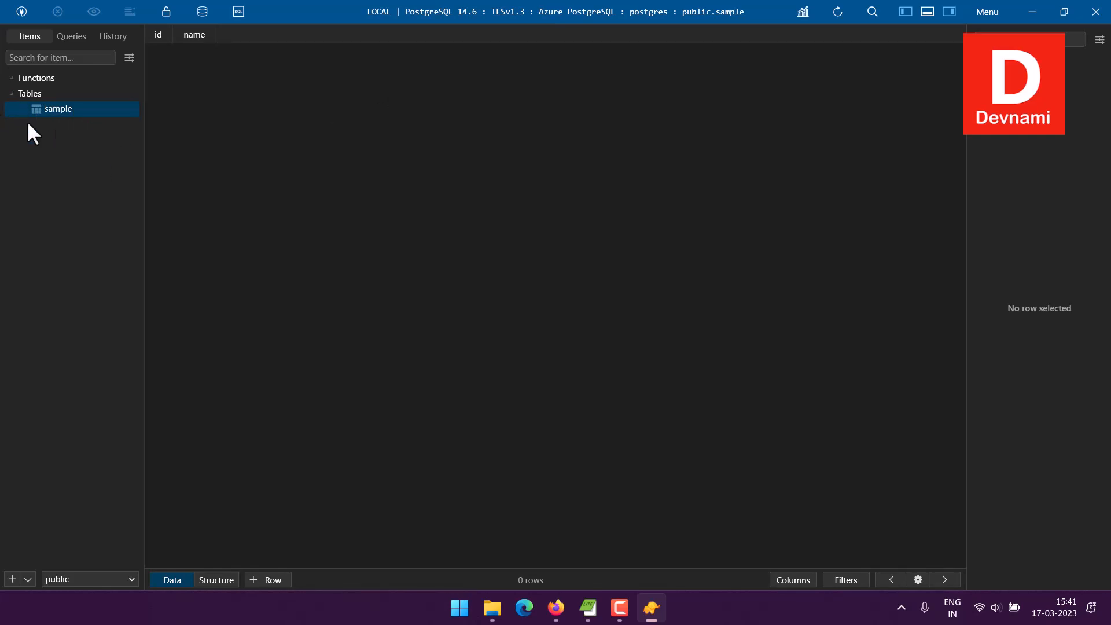
right_click(50, 147)
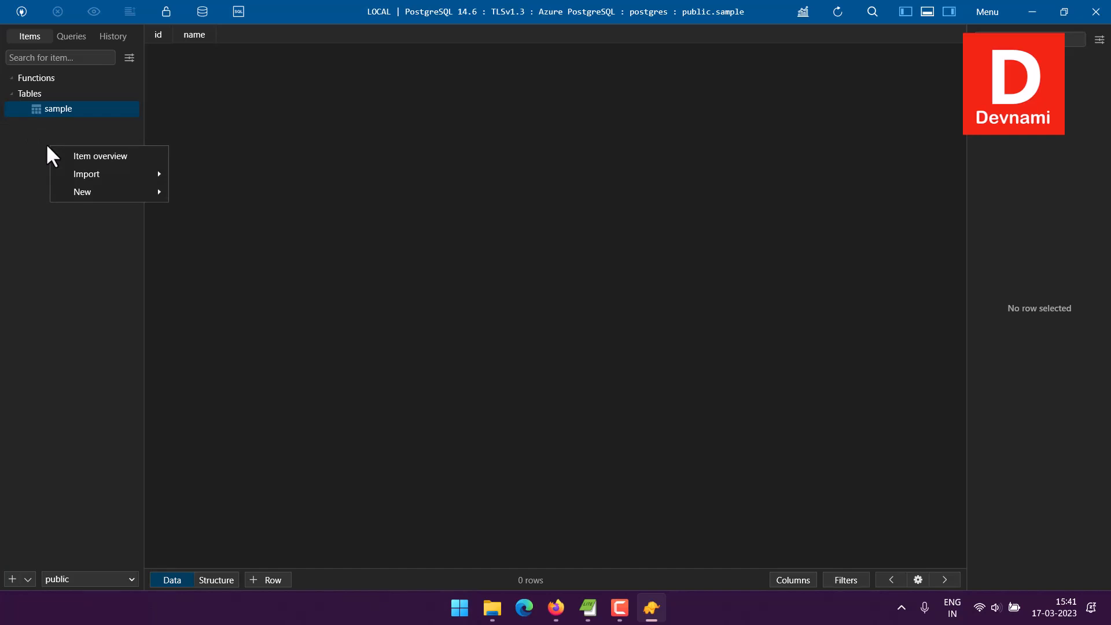
mouse_move(129, 175)
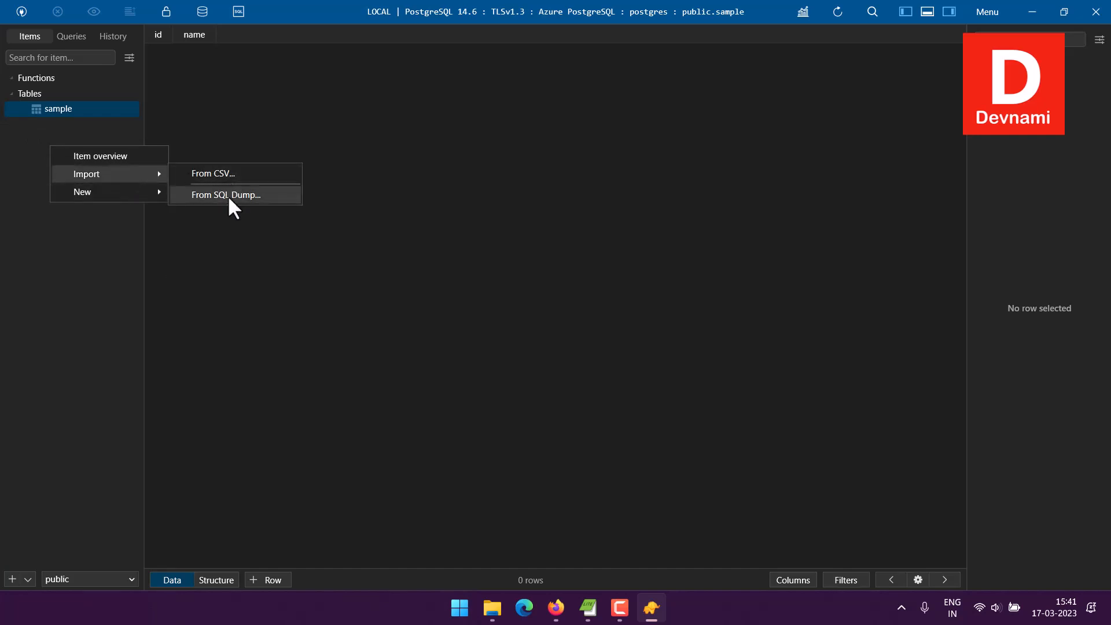
click(9, 174)
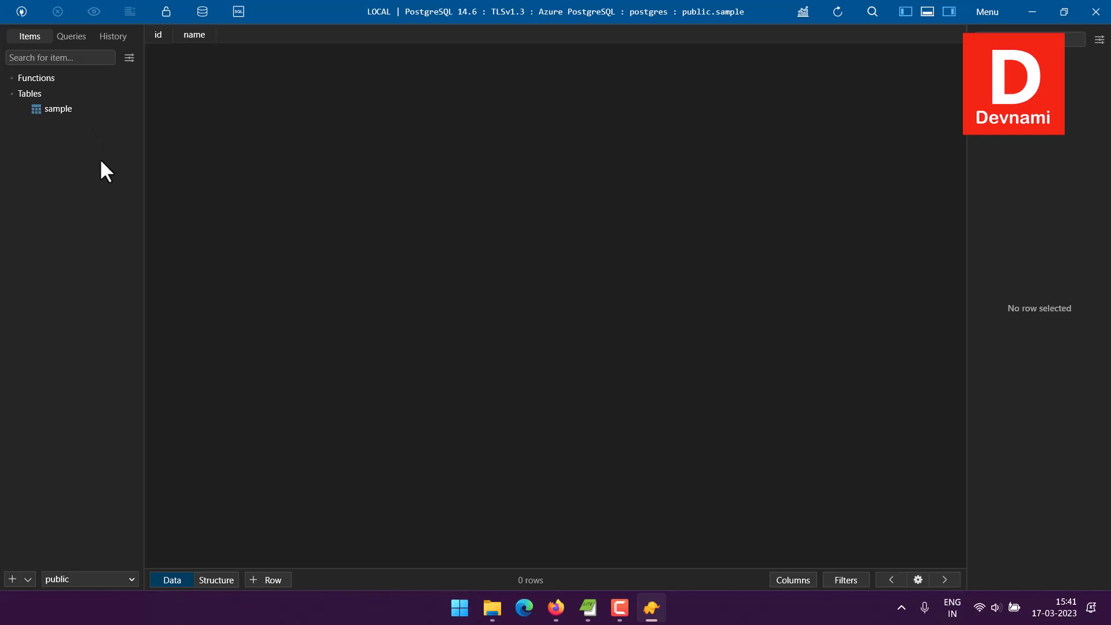
- Open the sample table in a new tab and close that tab
click(43, 108)
right_click(58, 110)
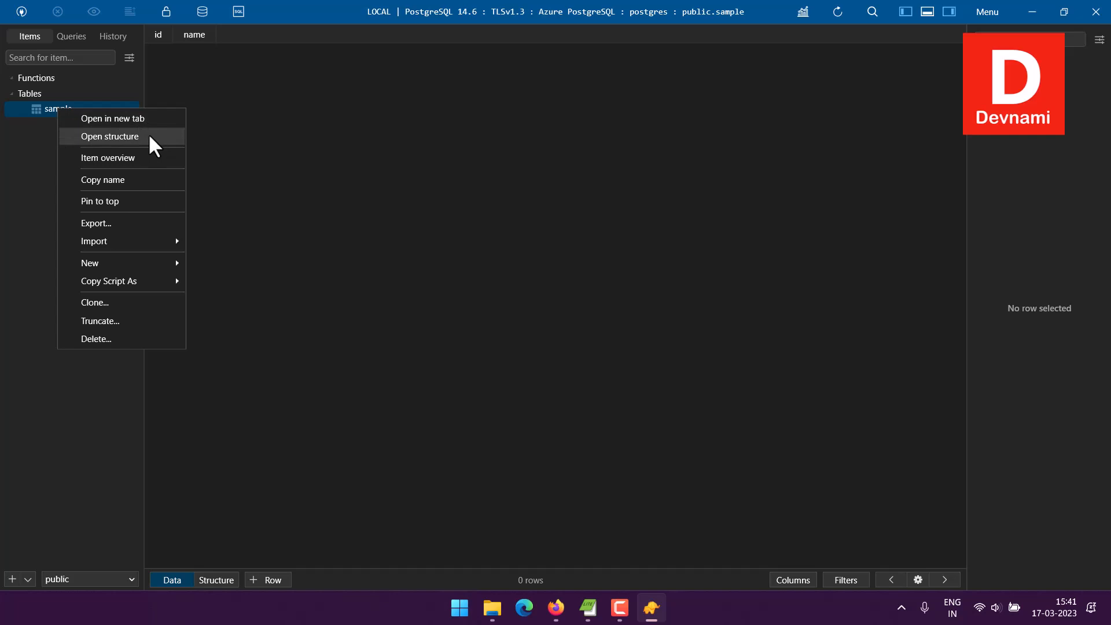
click(146, 120)
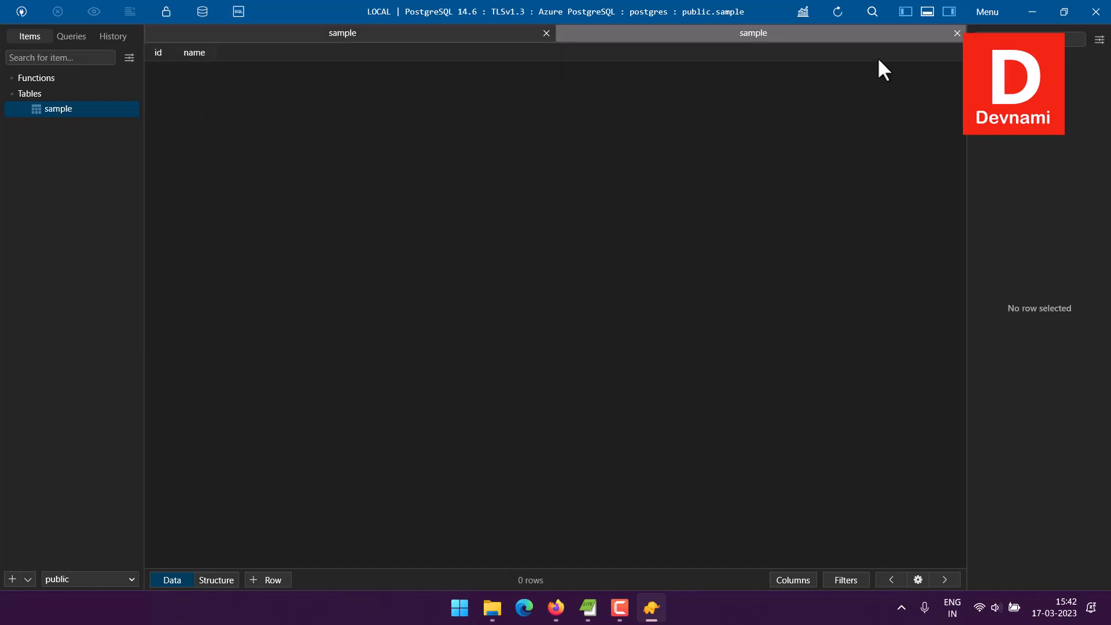
click(957, 34)
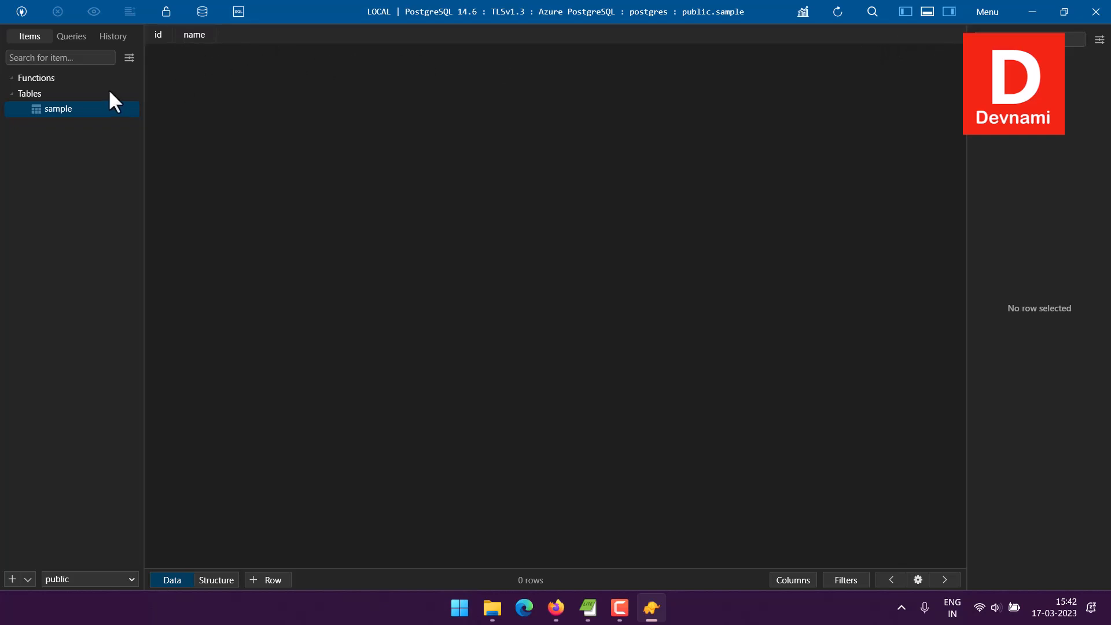
- Add a row to the sample table with id 1 and a person's first name, and commit it to the database
right_click(155, 53)
click(195, 126)
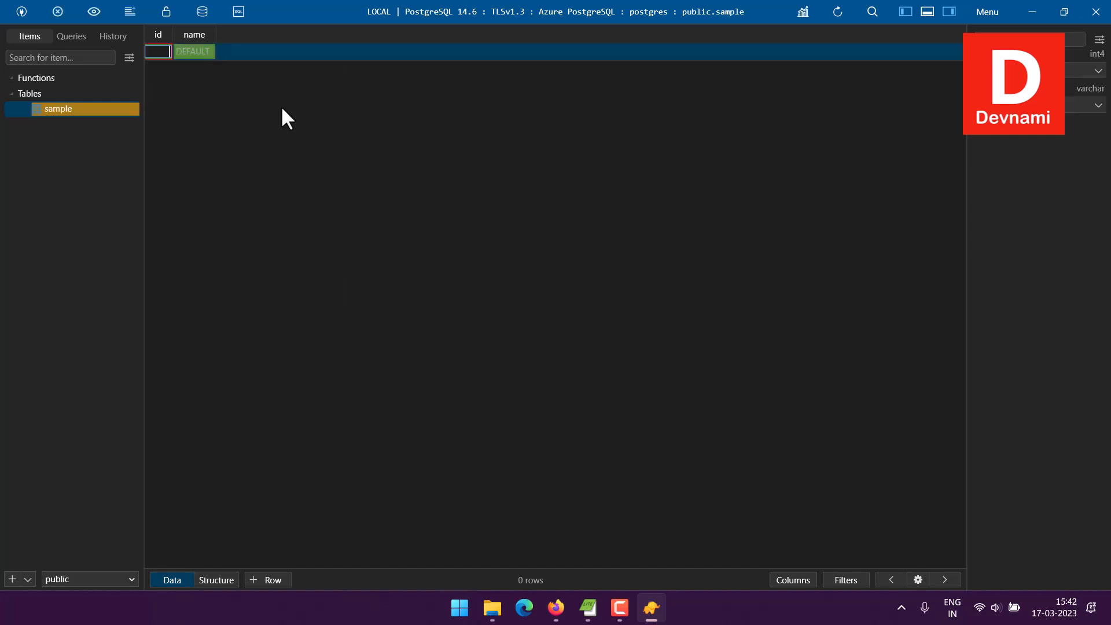
click(202, 51)
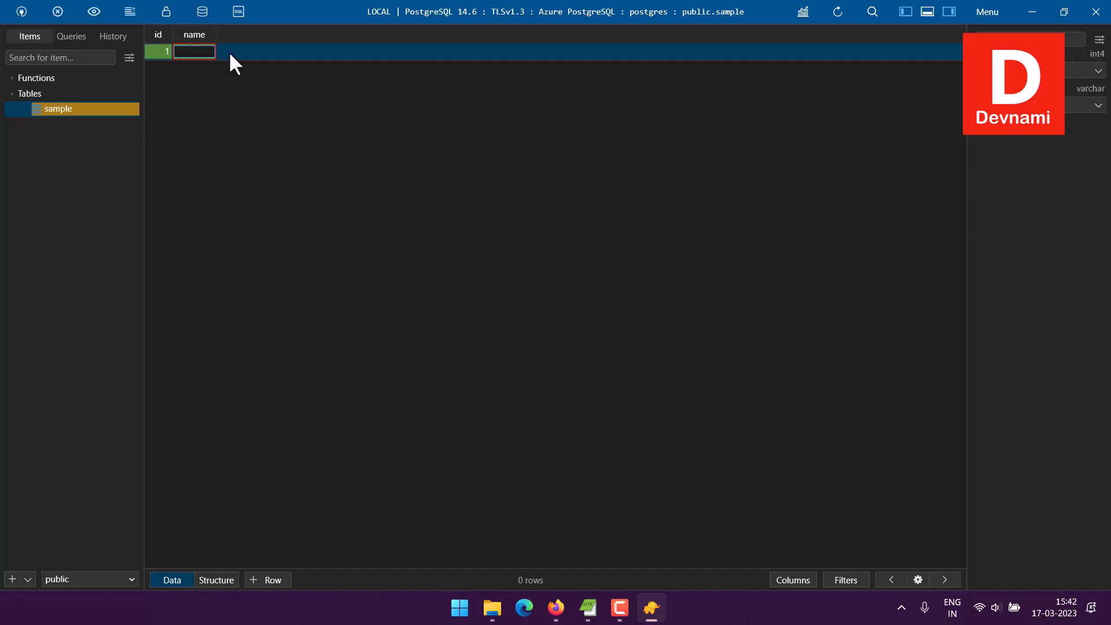
text(Mahesh)
click(1007, 563)
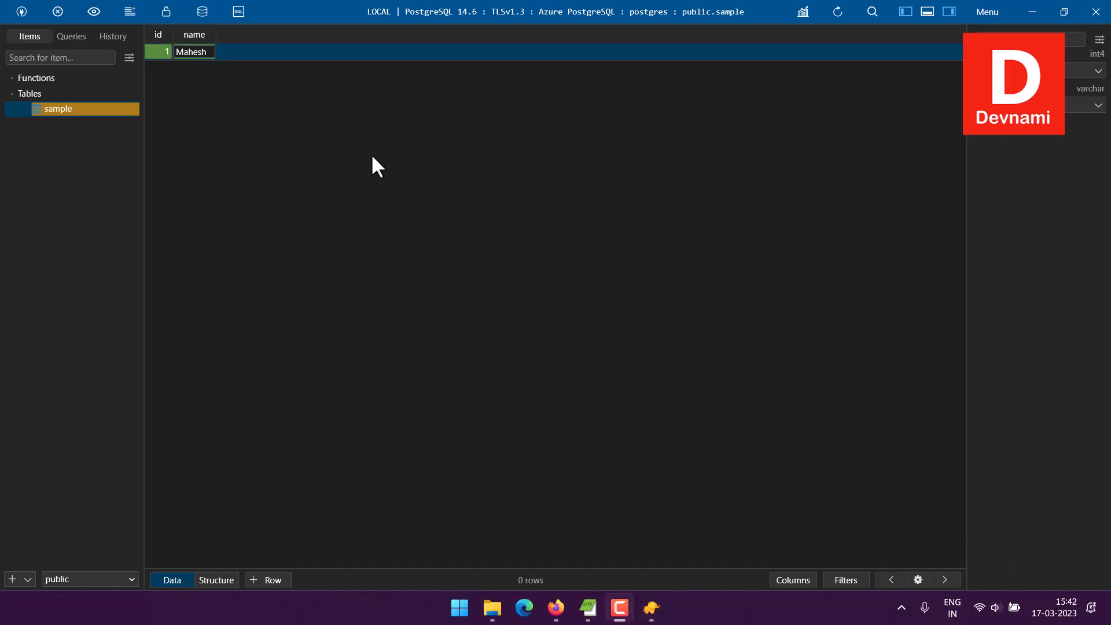
click(249, 56)
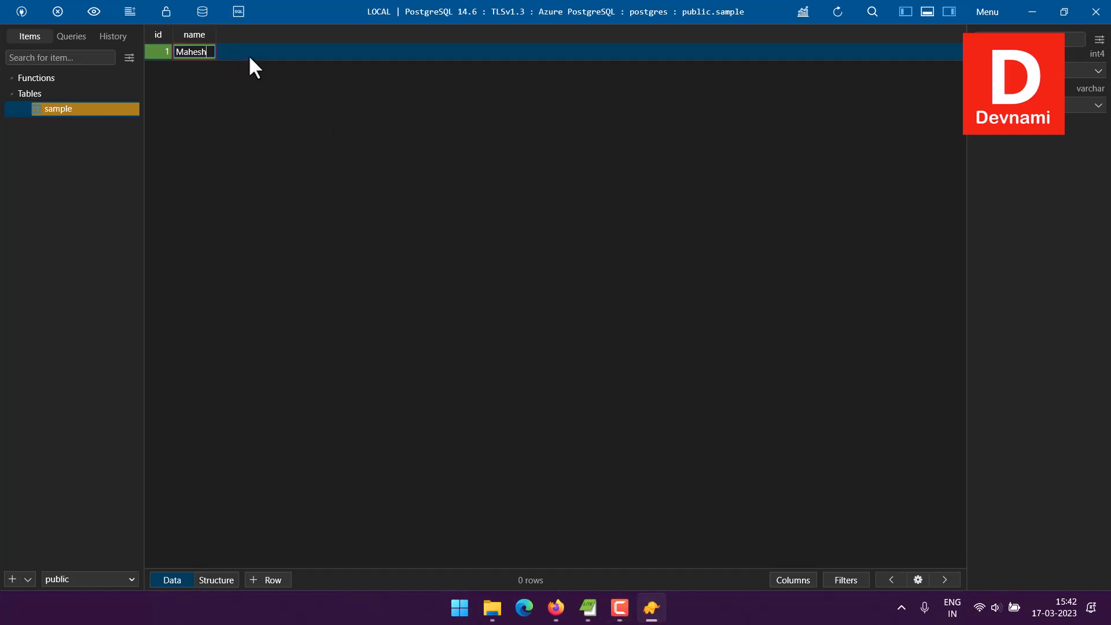
key(ctrl+s)
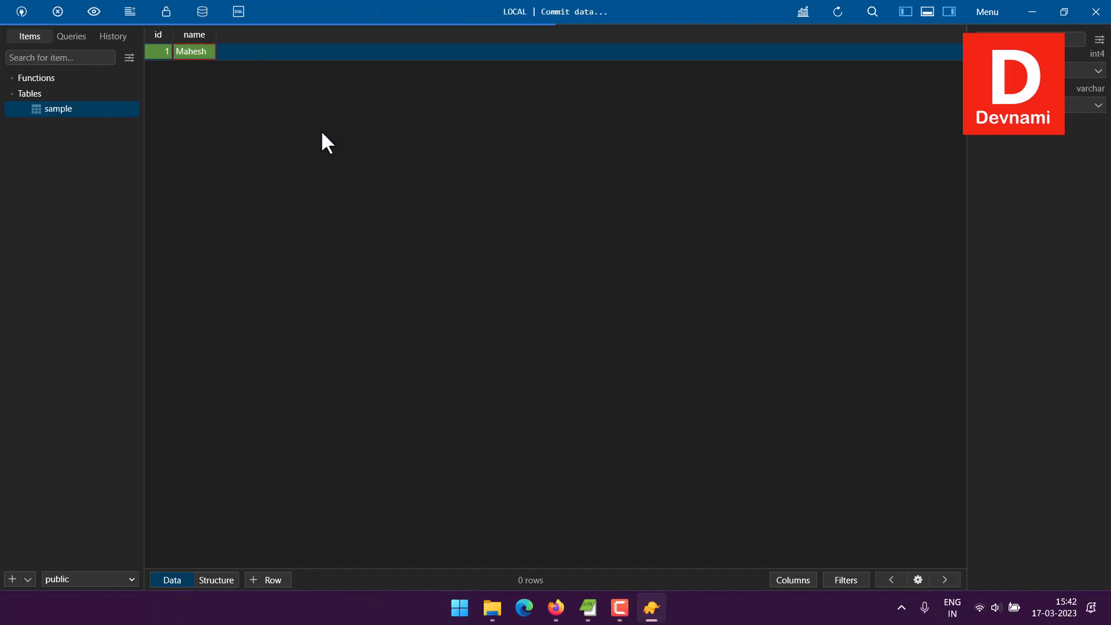
- Add a second row to the sample table with id 2 and another person's first name, and commit it
right_click(179, 77)
click(235, 137)
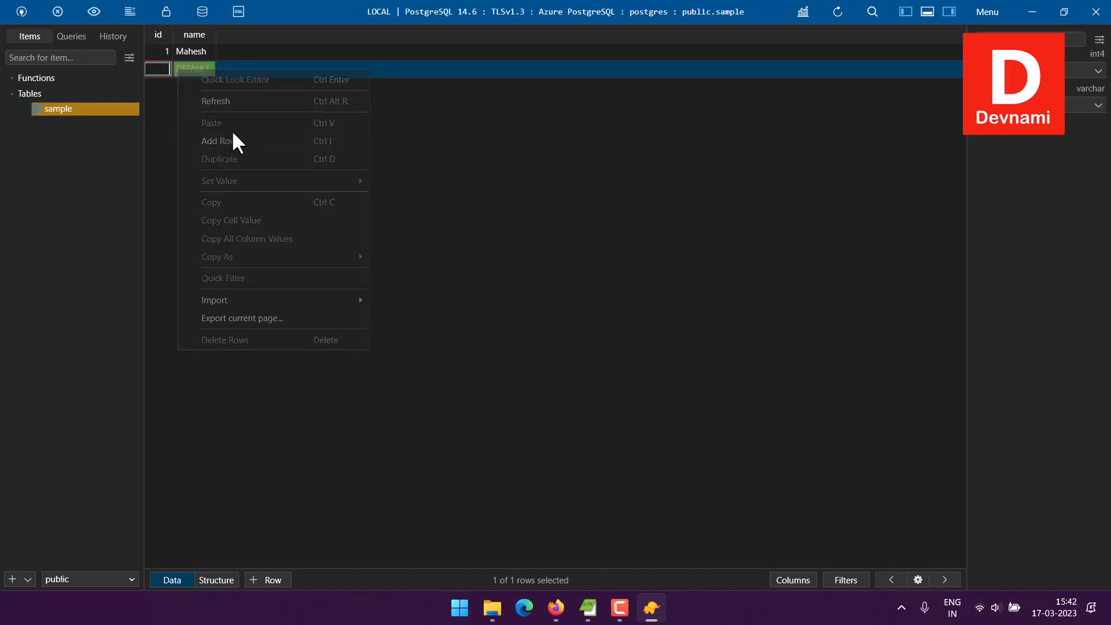
double_click(206, 70)
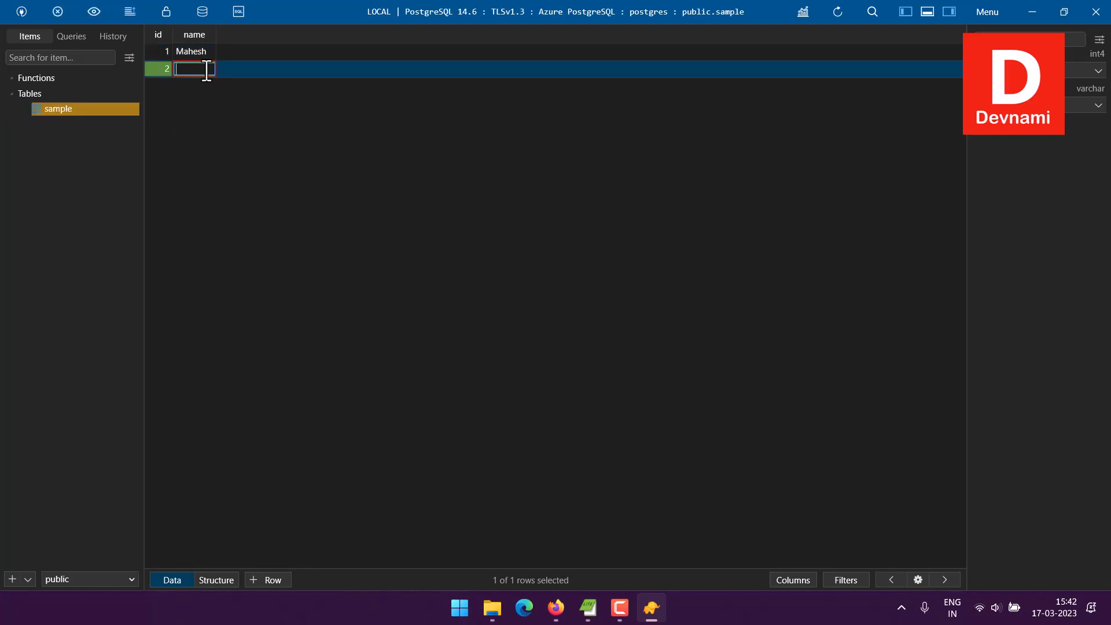
text(John)
key(ctrl+s)
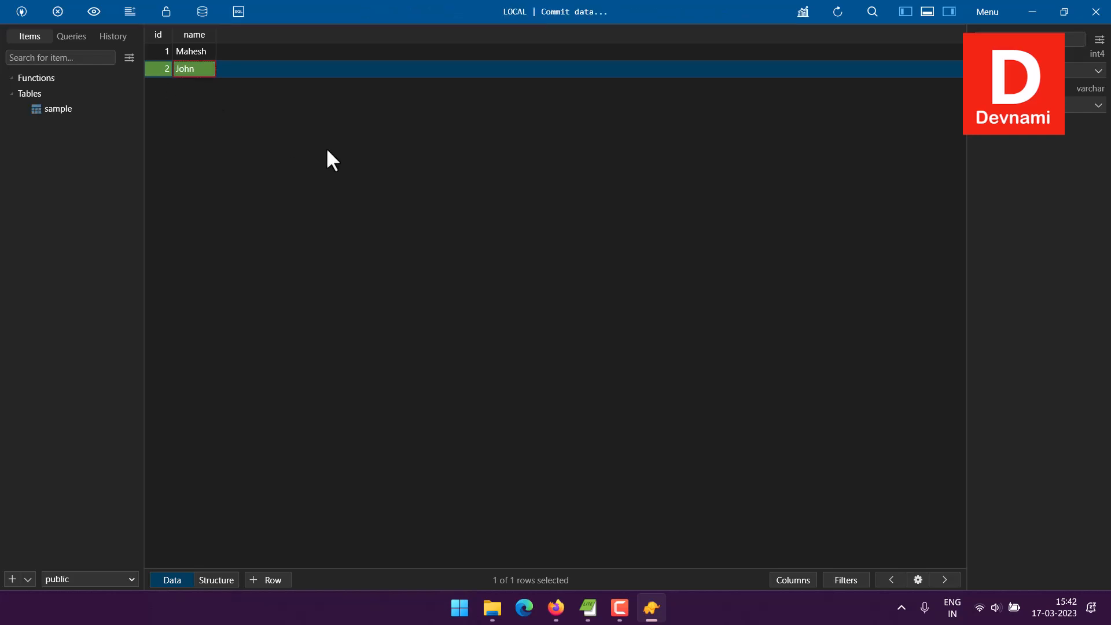